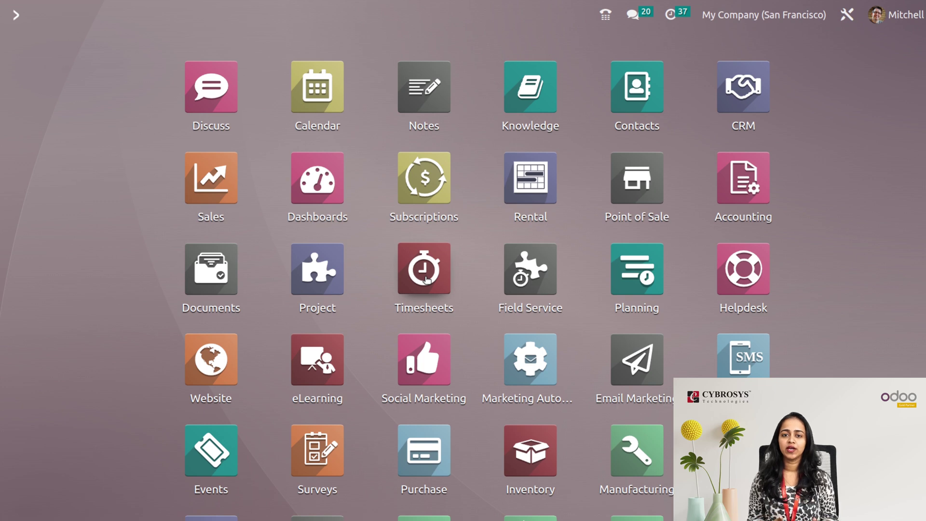
Open the Events app and unfold the Ended stage column on the events board
left_click(202, 449)
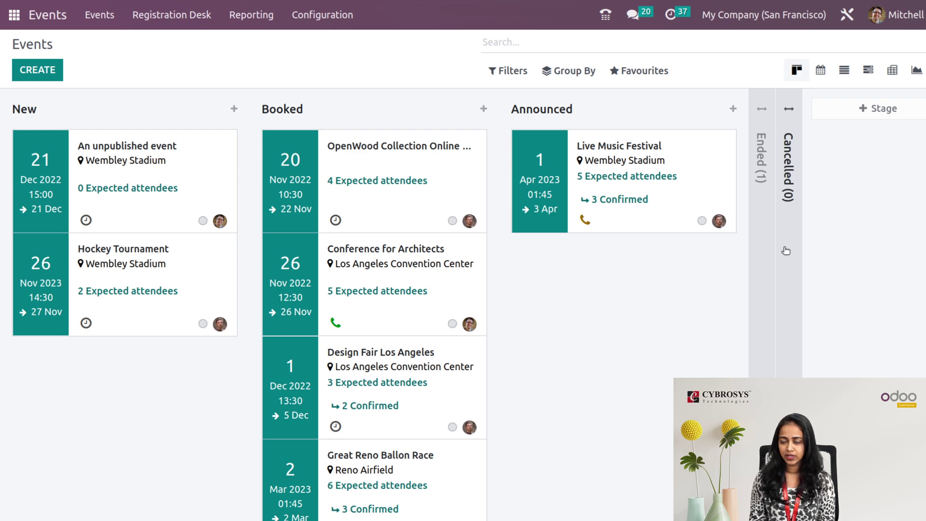
left_click(766, 216)
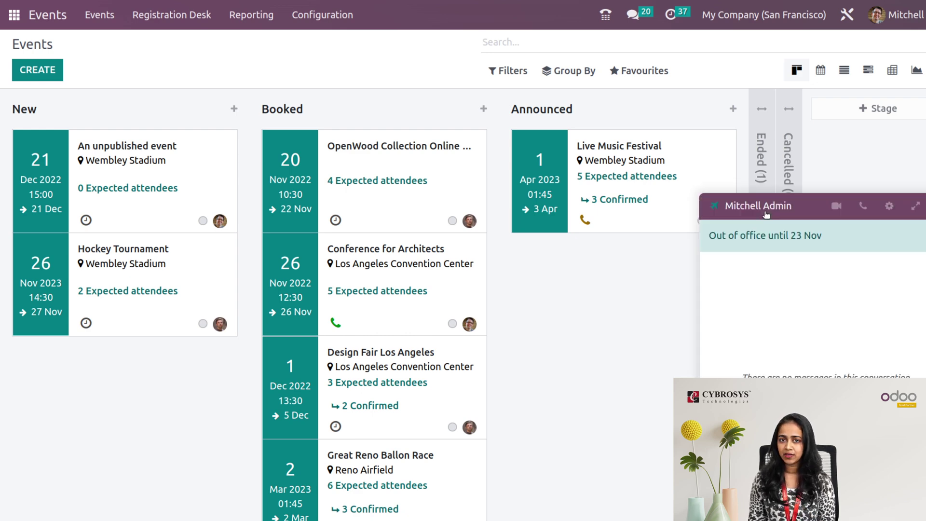
left_click(766, 214)
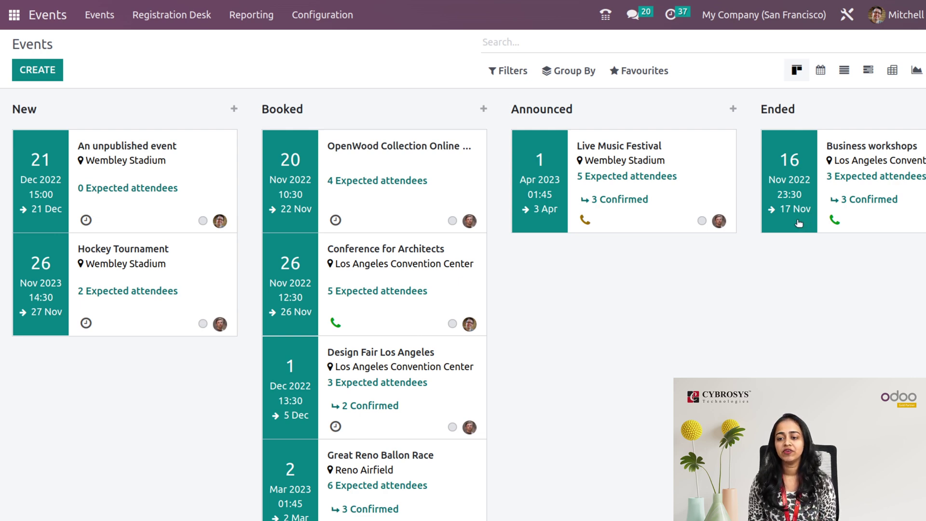
Review the events in the calendar, list, Gantt, pivot and map views, returning to the Kanban view
left_click(821, 71)
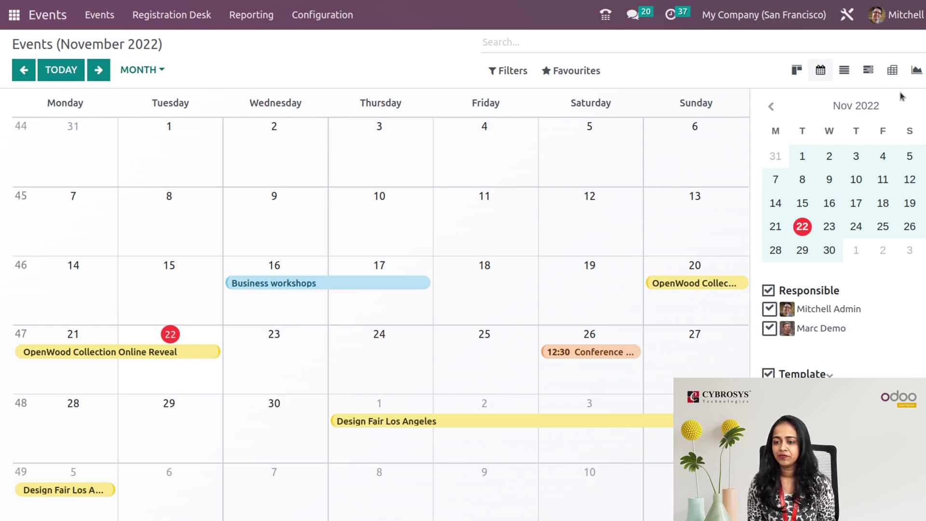
left_click(845, 70)
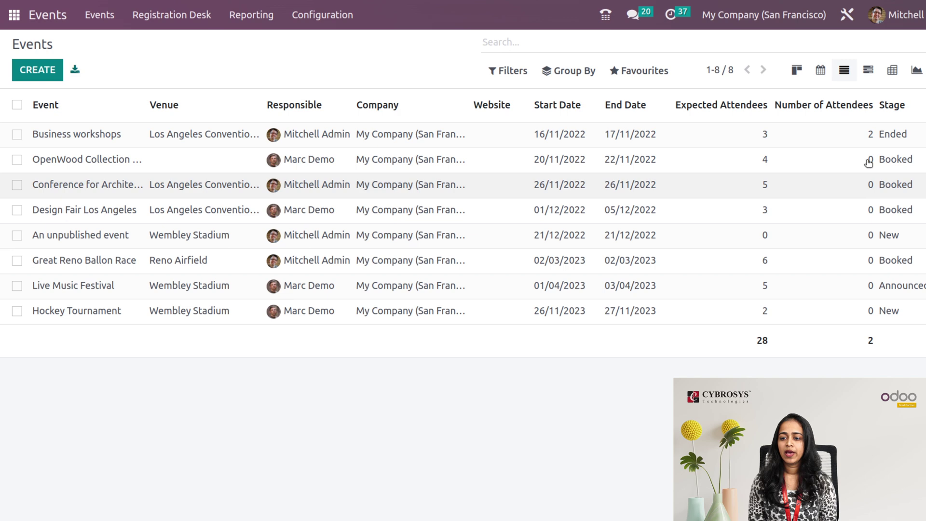
left_click(871, 71)
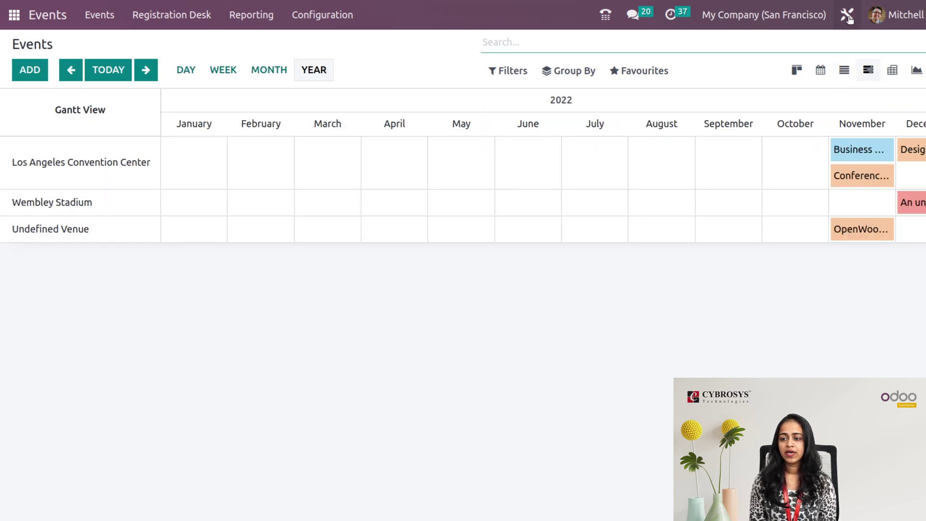
left_click(893, 72)
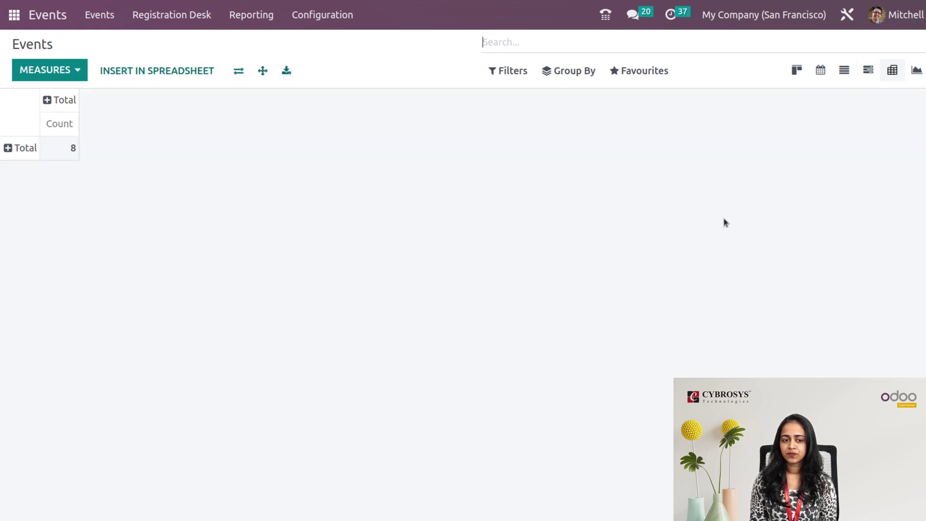
left_click(917, 70)
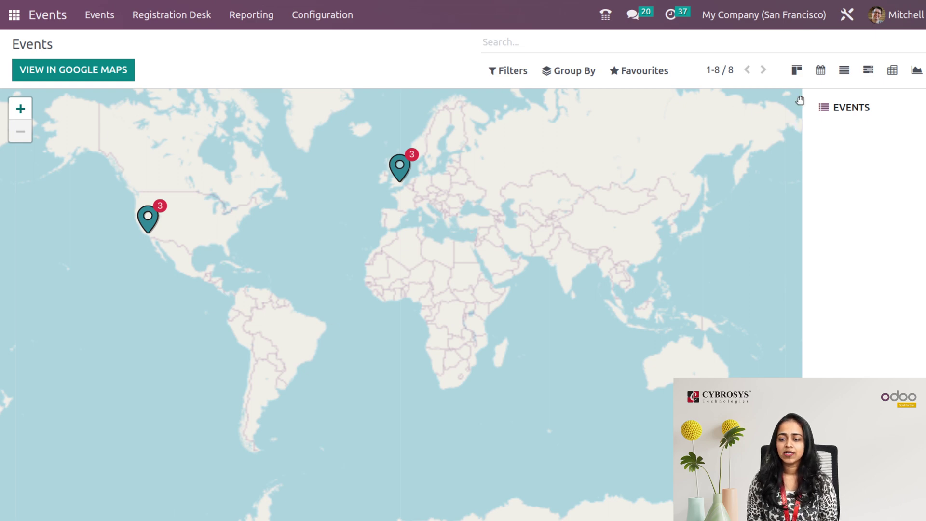
left_click(794, 79)
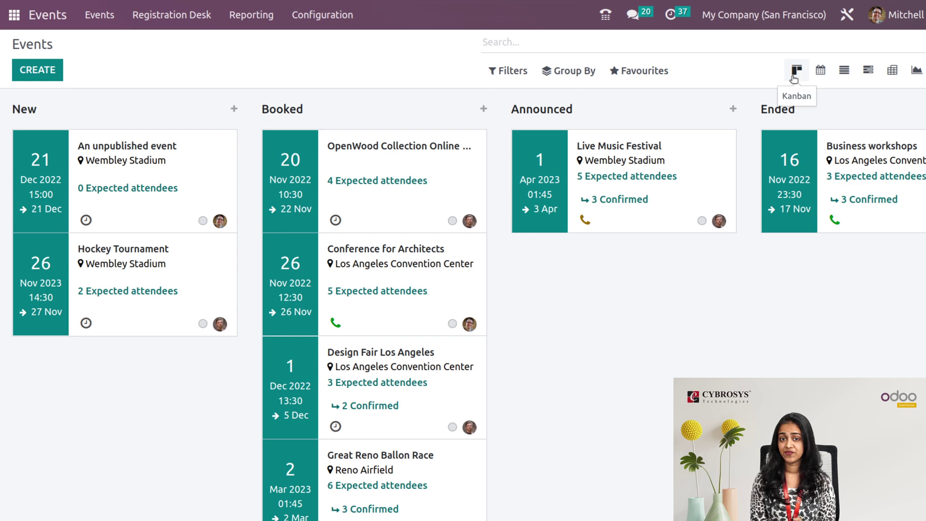
Create a new event named "Concert"
left_click(31, 71)
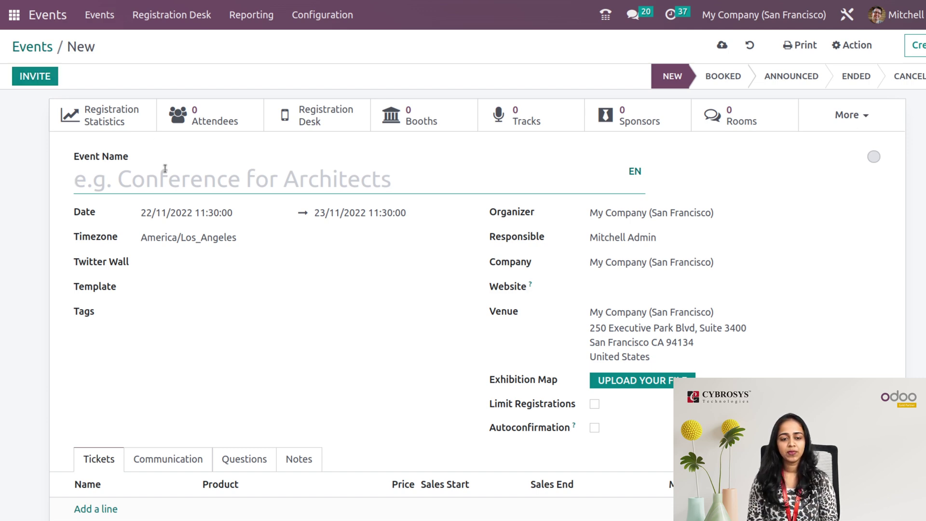
type("Con")
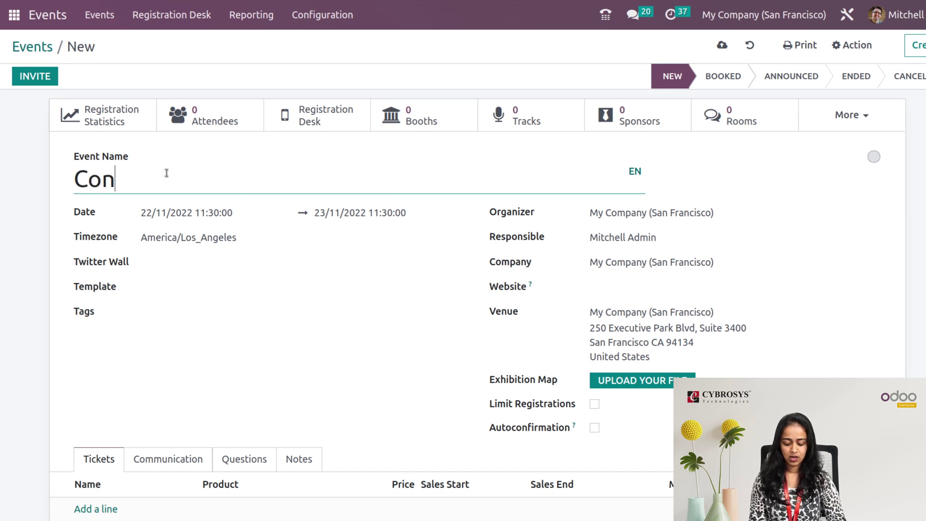
type("cert")
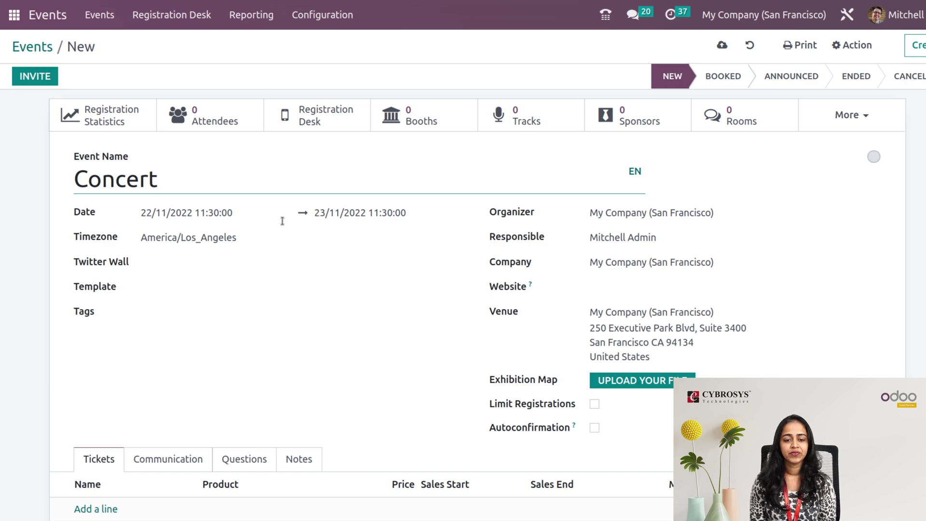
Set the Concert event's date range from 22/11/2022 to 30/11/2022, keeping both times at 11:30
left_click(219, 213)
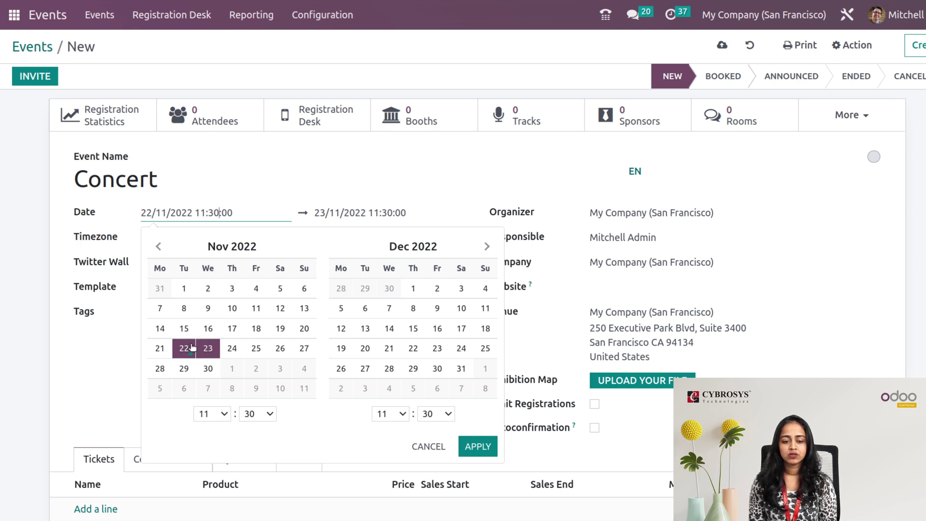
left_click(208, 349)
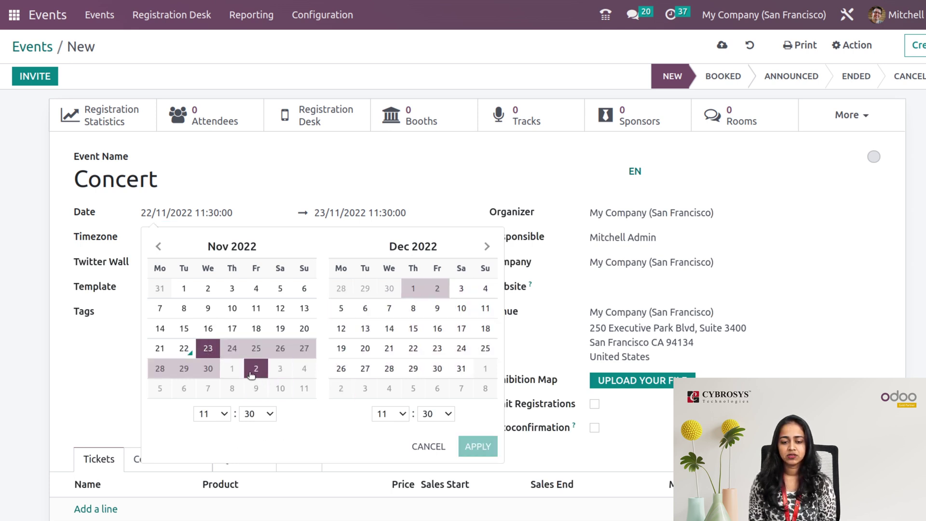
left_click(183, 349)
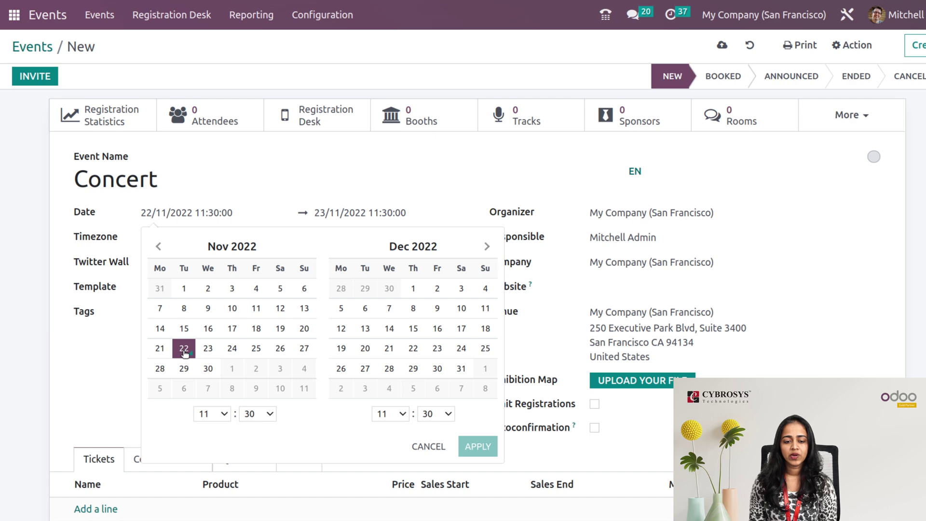
left_click(183, 349)
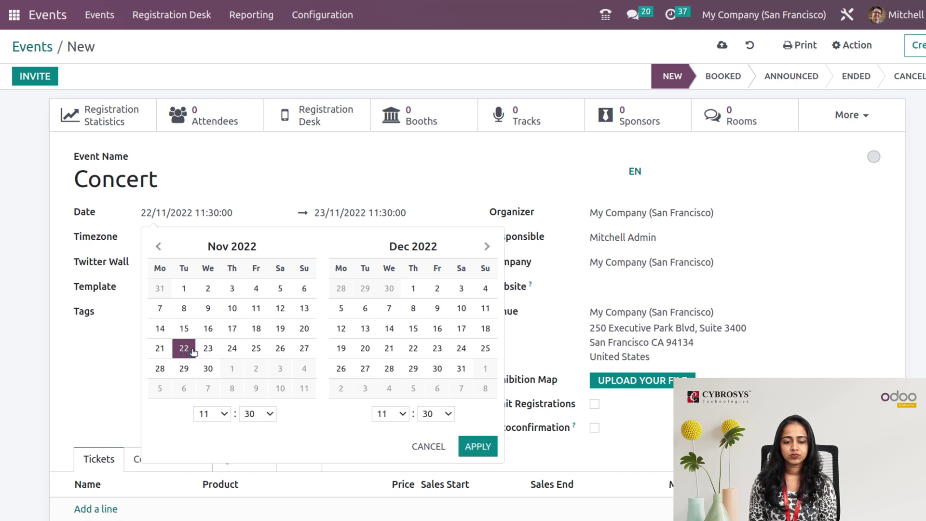
left_click(186, 349)
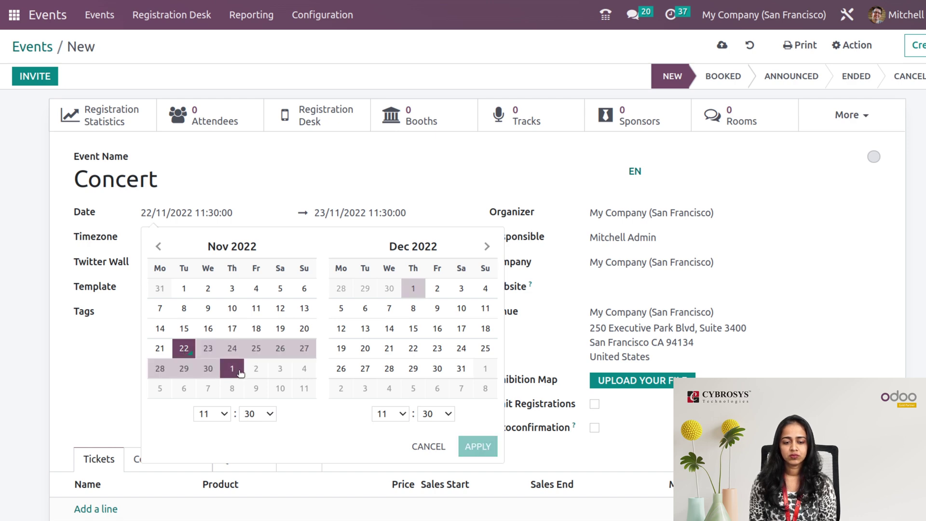
left_click(214, 368)
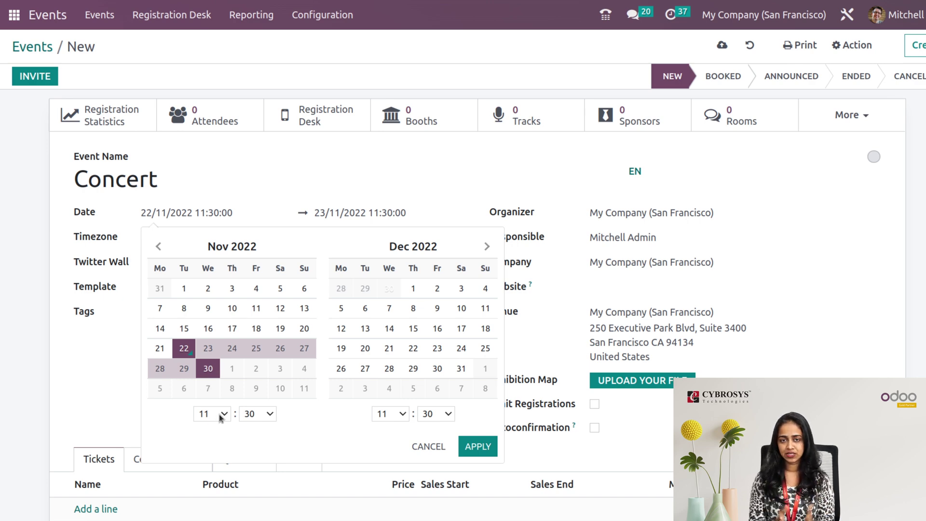
left_click(474, 447)
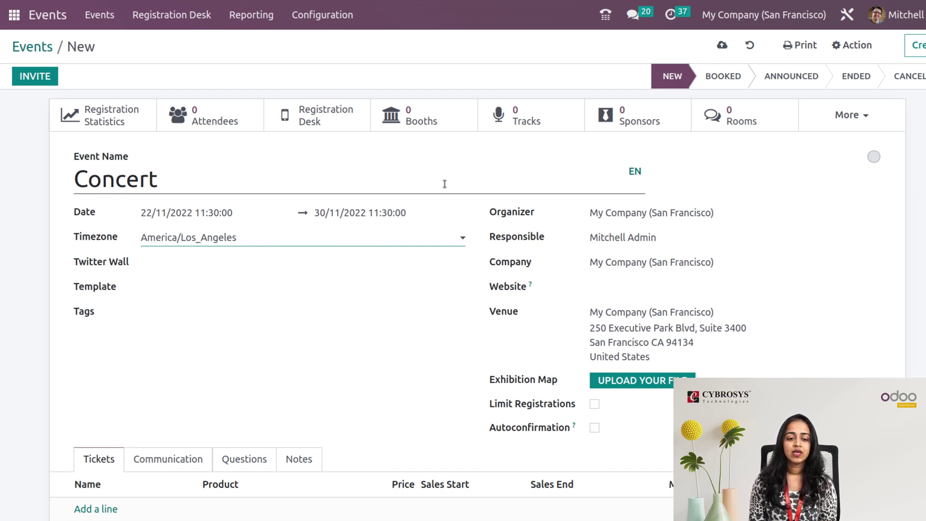
Check the available Twitter Wall and Template choices without picking one, and save the Concert event
left_click(222, 272)
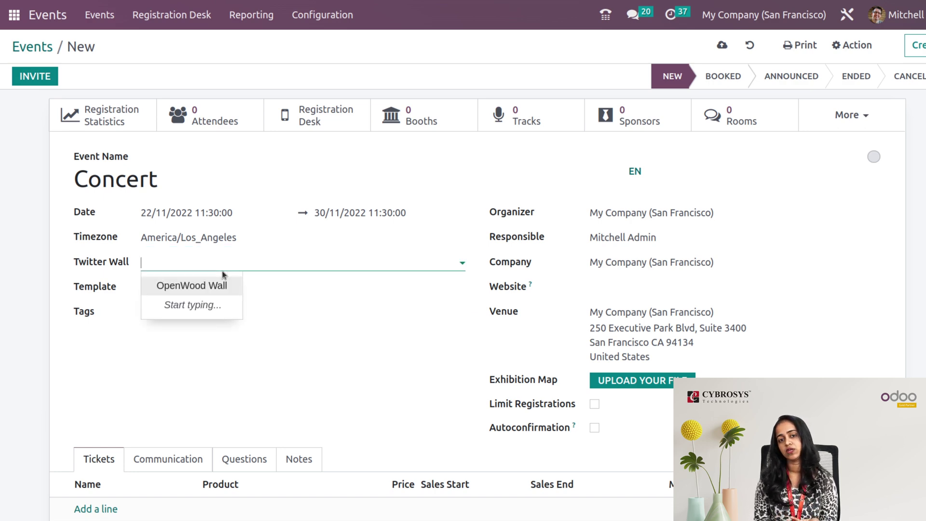
left_click(170, 348)
left_click(174, 285)
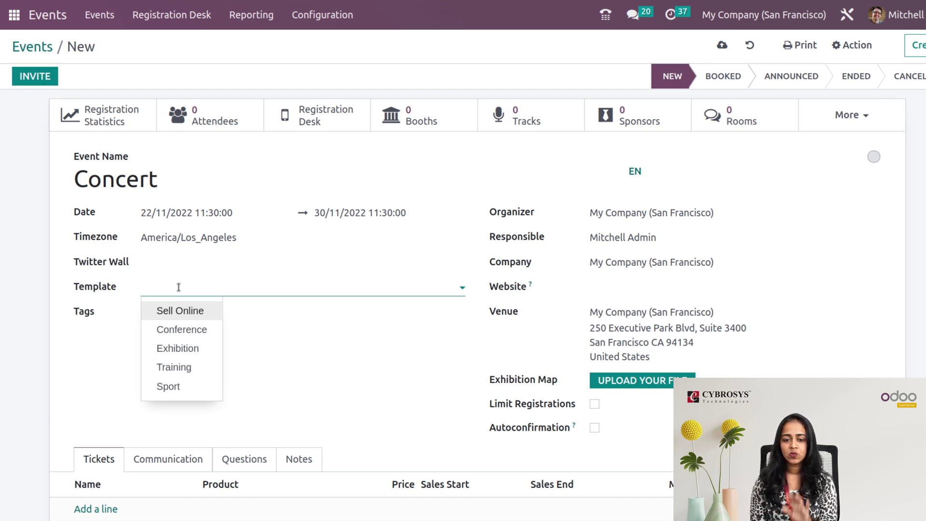
left_click(722, 46)
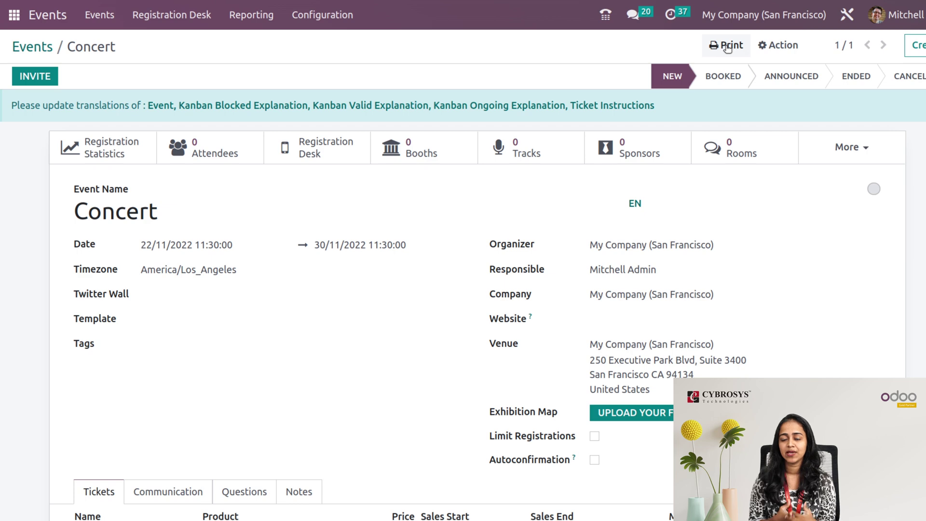
Open the event templates list, examine the Exhibition template and return to the list
left_click(302, 18)
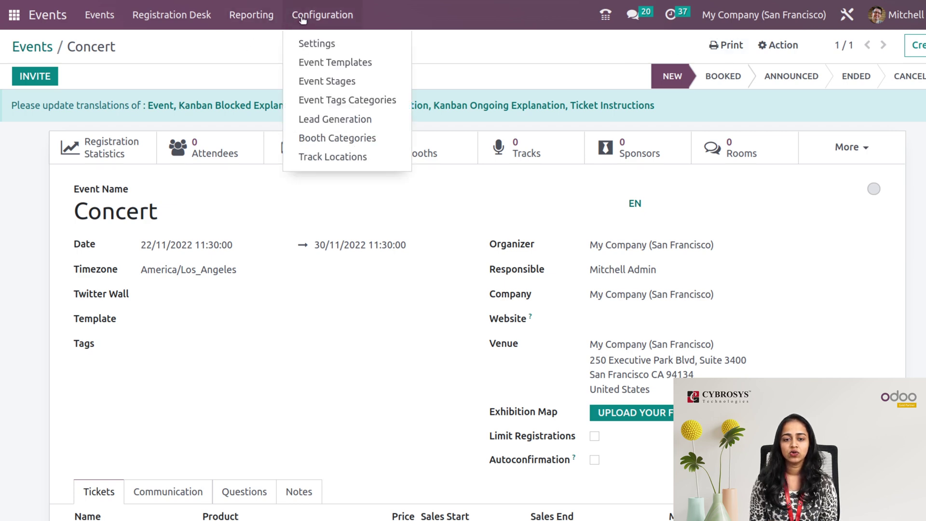
left_click(314, 65)
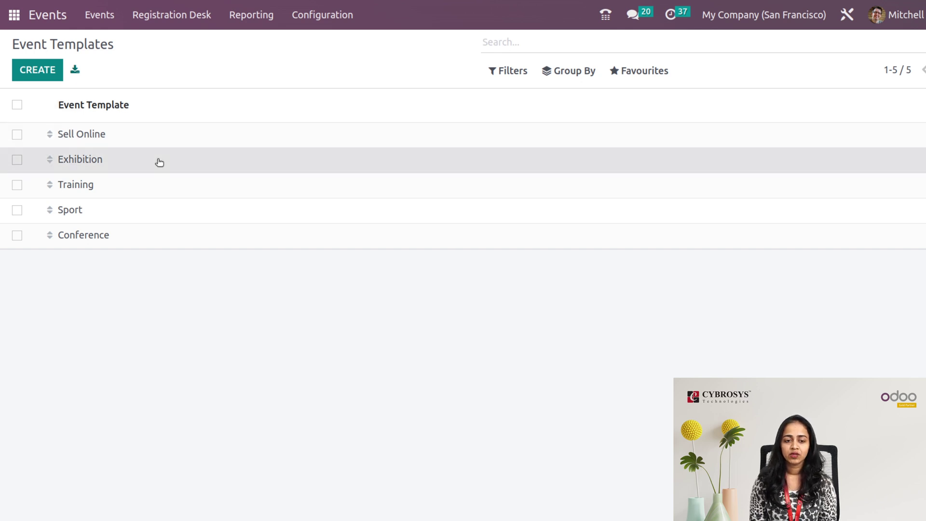
left_click(158, 161)
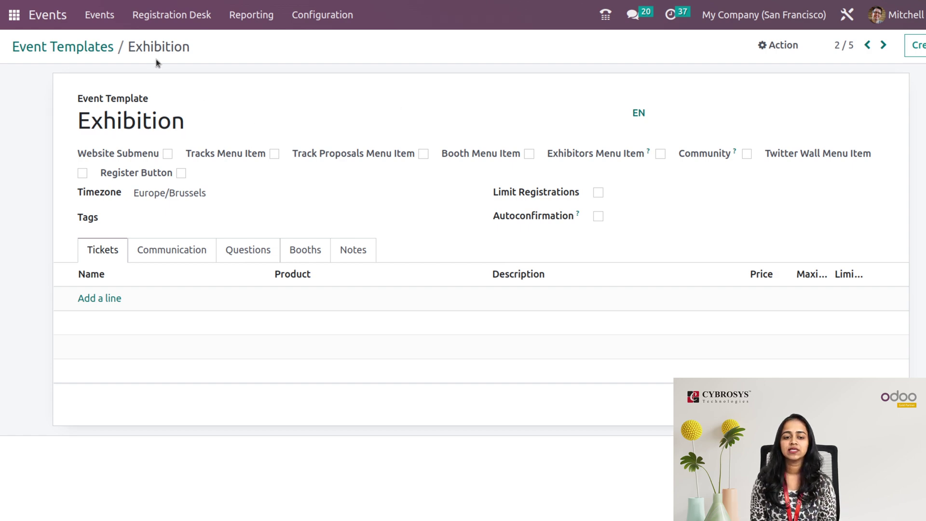
left_click(73, 46)
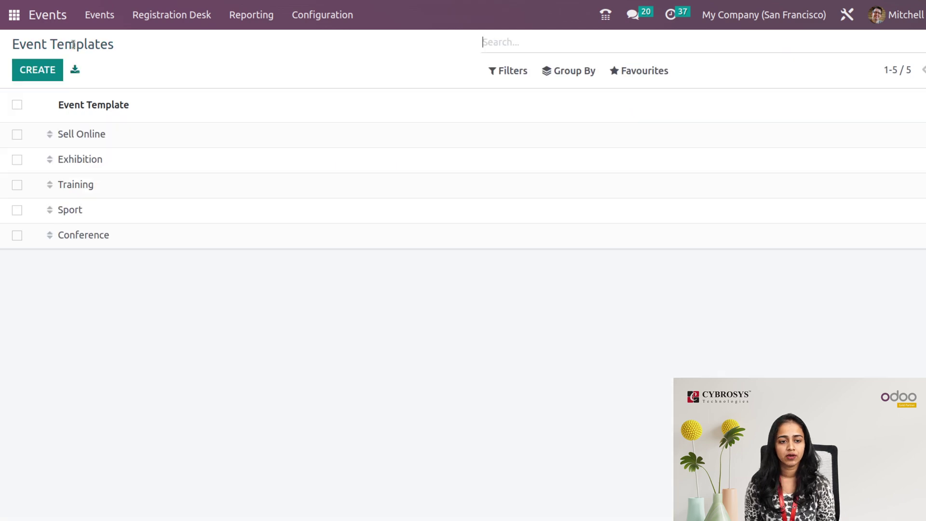
Create a new event template named "concert temp"
left_click(29, 71)
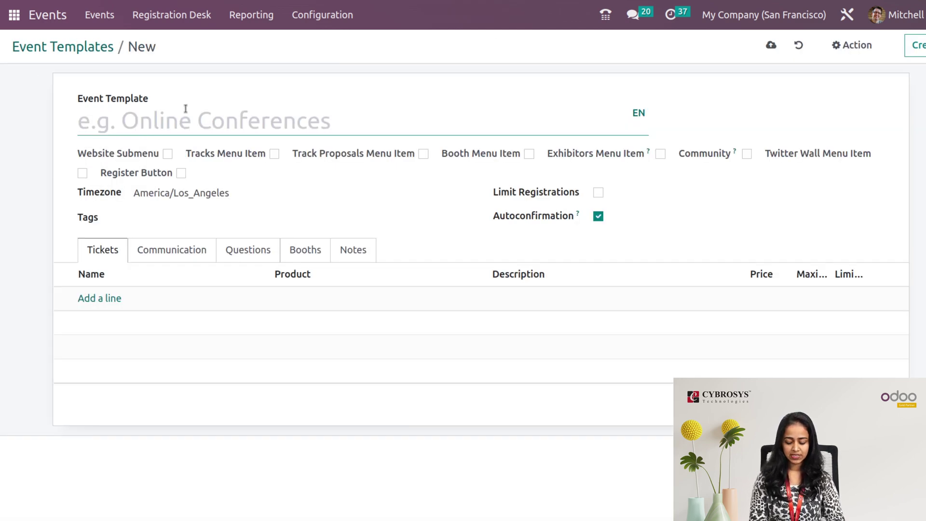
type("concert ")
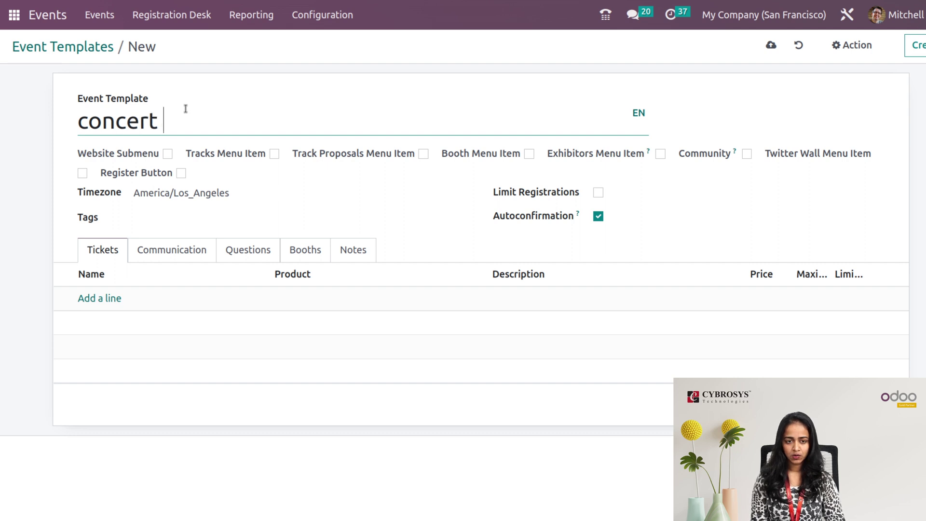
type("temp")
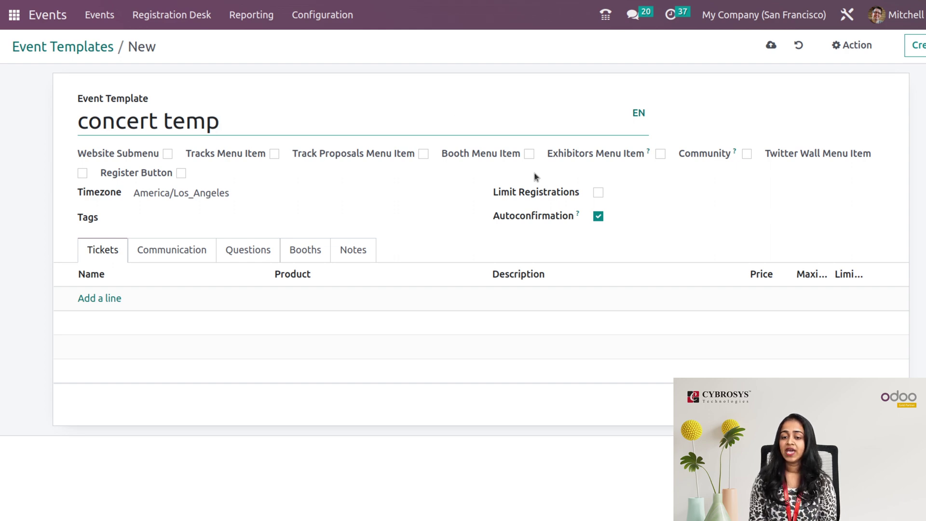
Limit the template's registrations to 20 confirmed attendees and turn off autoconfirmation
mouse_move(664, 156)
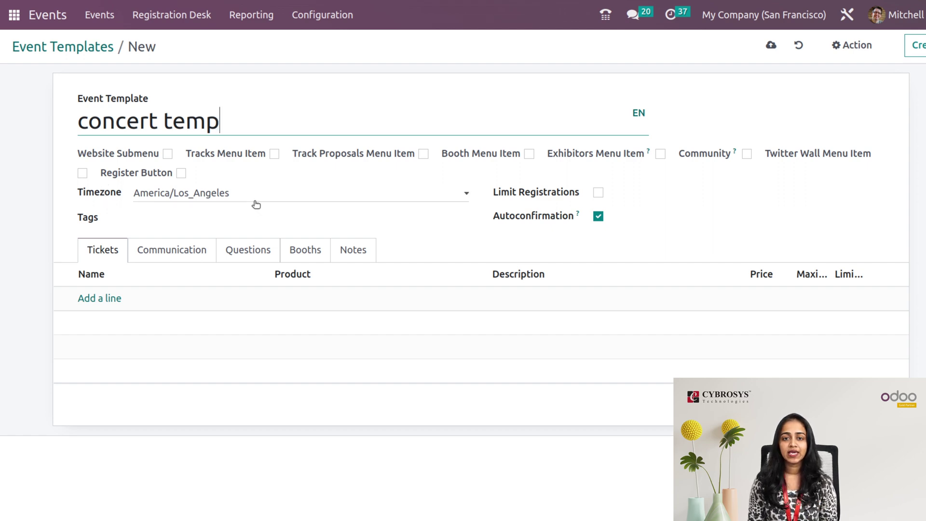
left_click(598, 194)
left_click(649, 193)
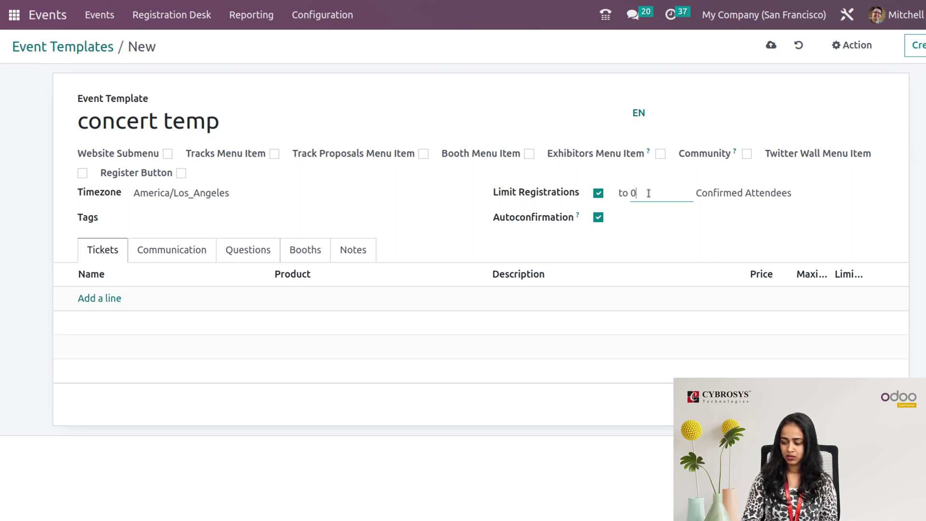
key("BackSpace")
type("2")
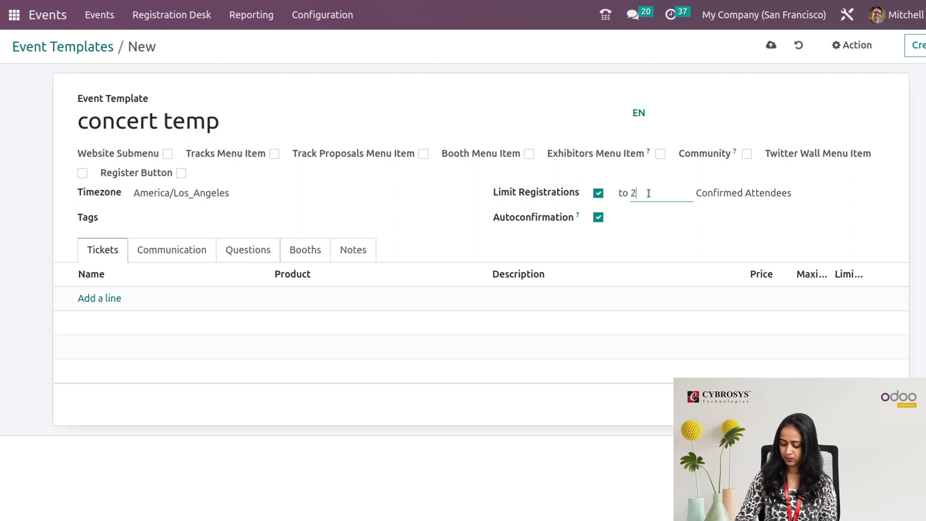
type("000")
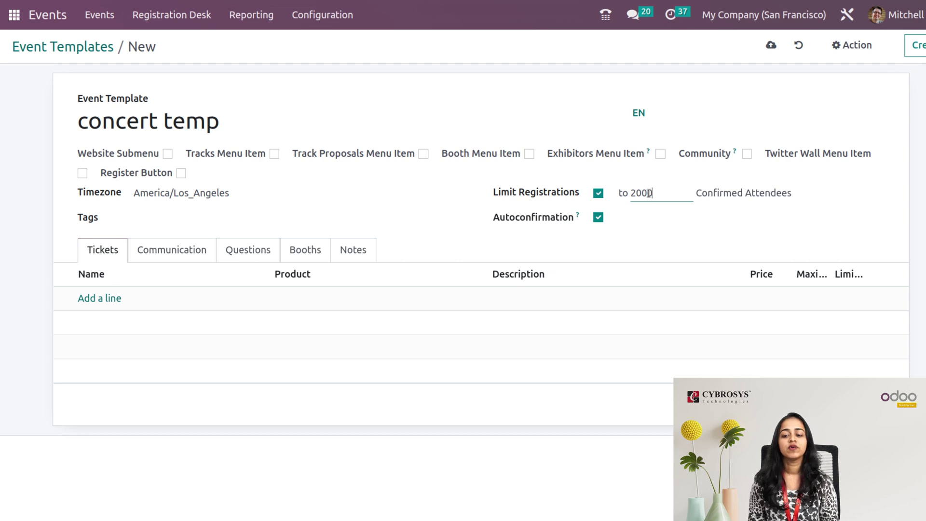
key("BackSpace")
key("BackSpace")
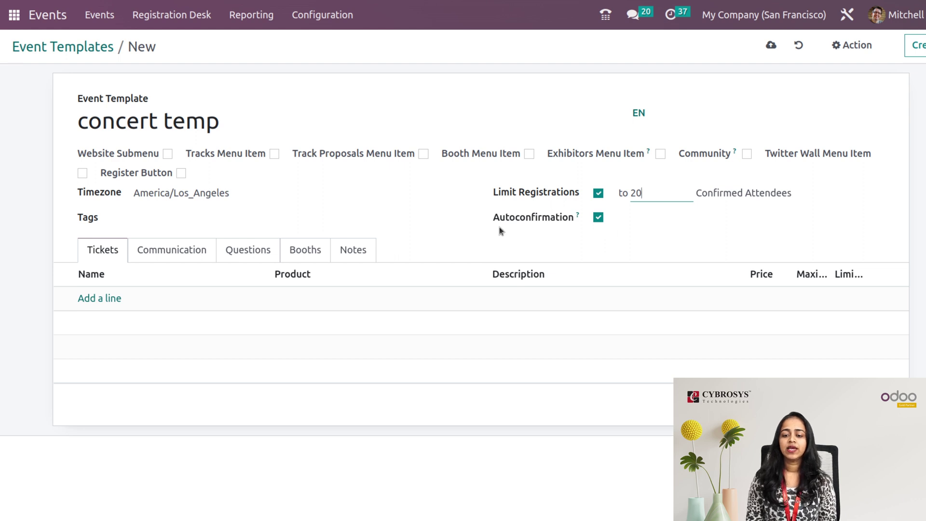
left_click(600, 217)
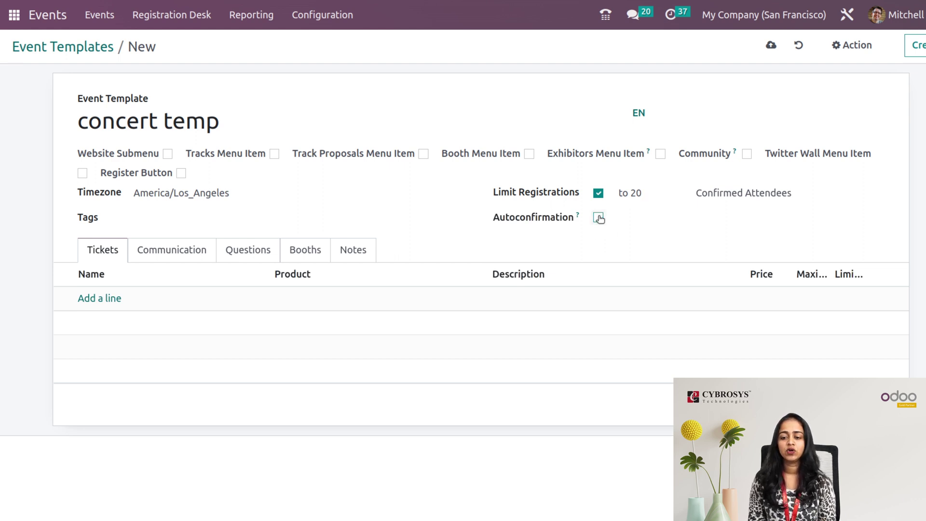
Turn on autoconfirmation for the template and add a Registration ticket line using the Event Registration product
left_click(599, 218)
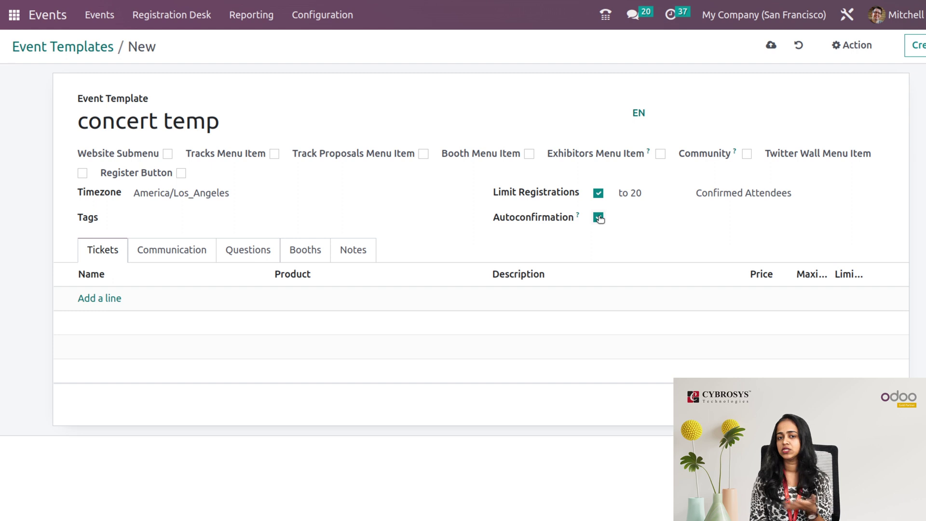
left_click(100, 300)
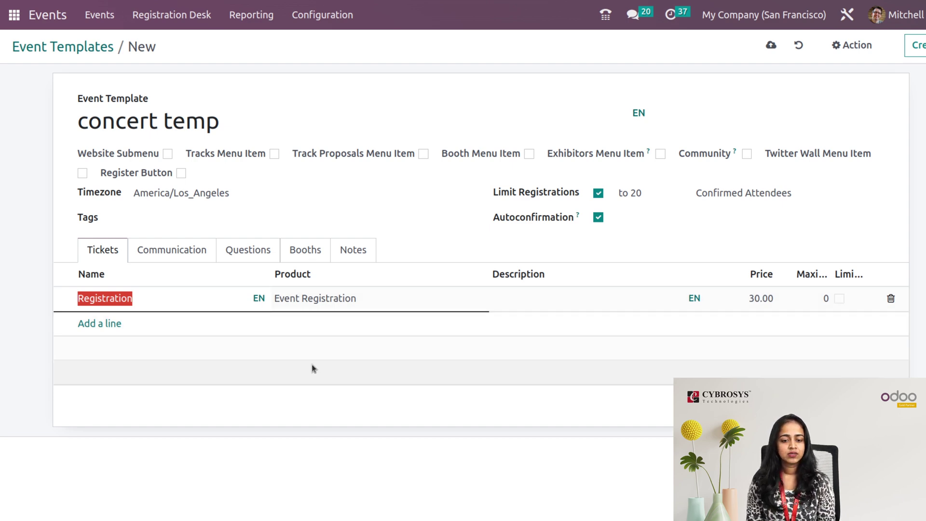
left_click(114, 322)
left_click(106, 322)
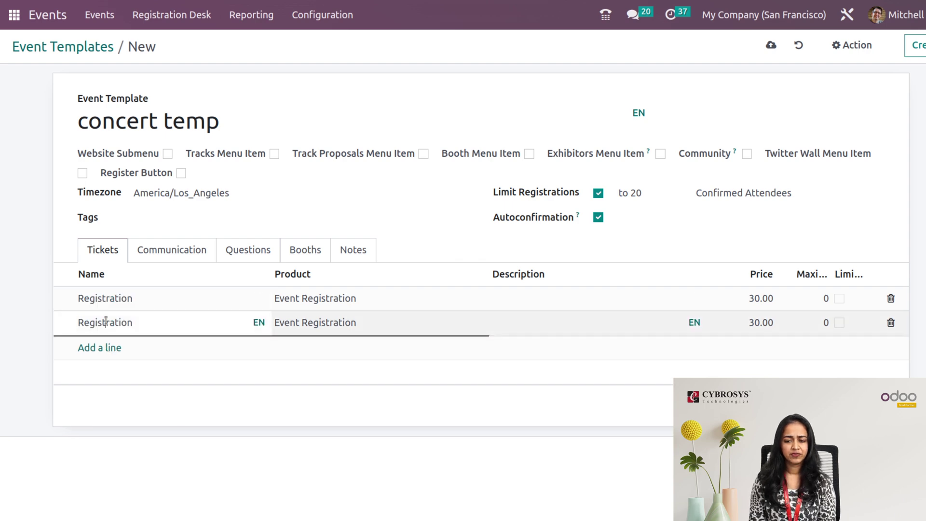
Review the template's communication, question, booth and notes settings, discard the blank question form, and save the template
left_click(179, 254)
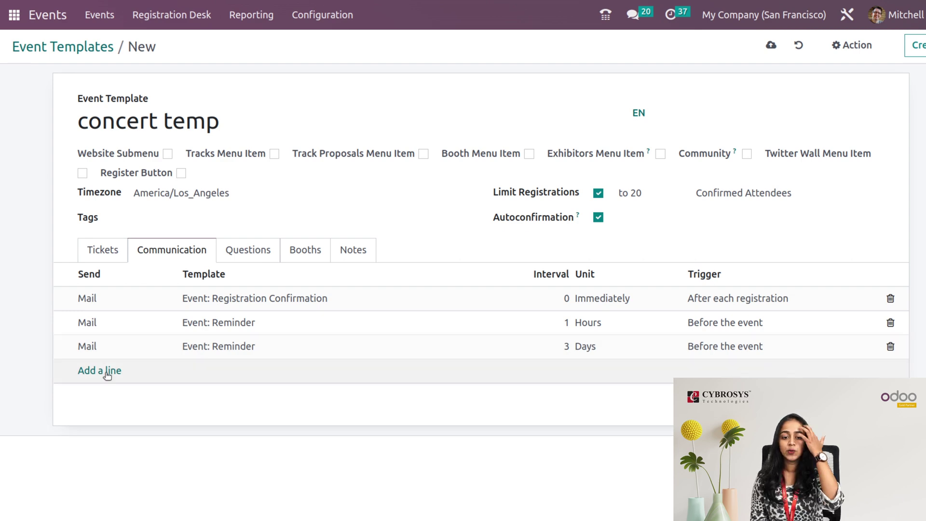
left_click(251, 250)
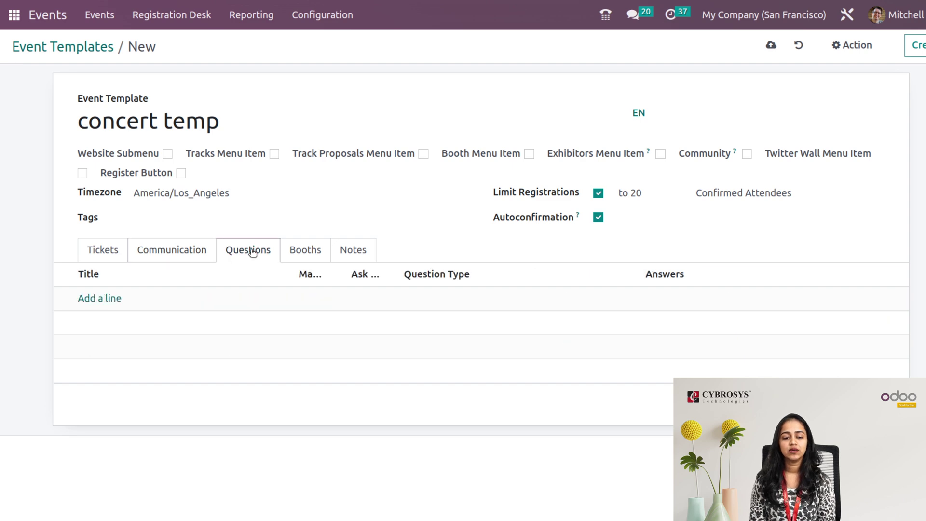
left_click(102, 303)
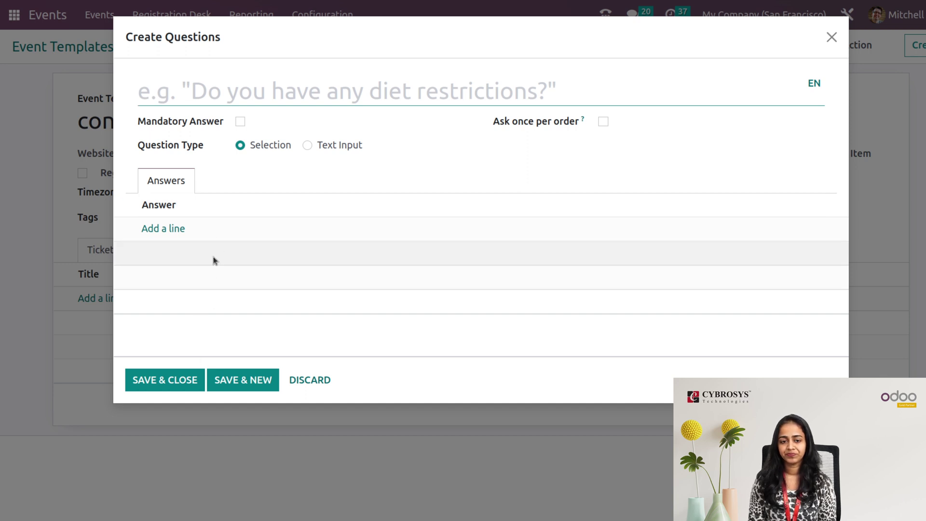
left_click(314, 387)
left_click(325, 254)
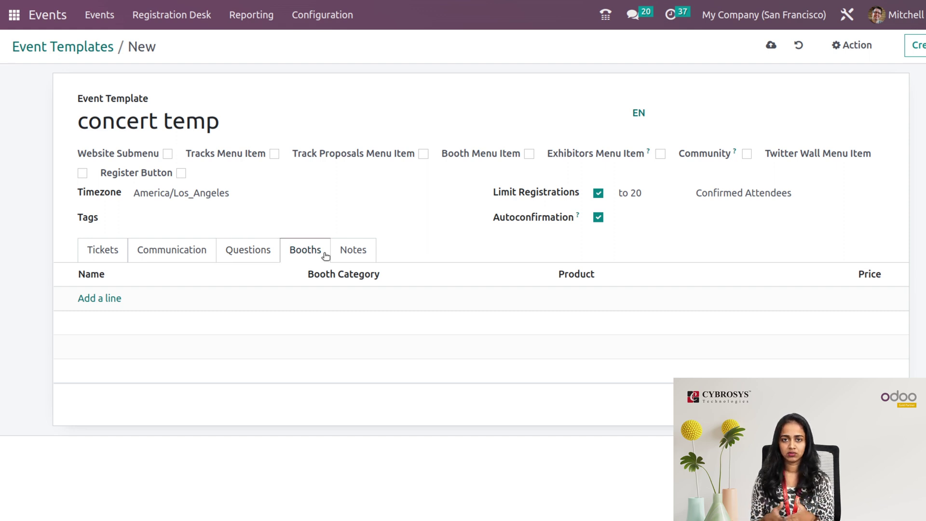
left_click(368, 257)
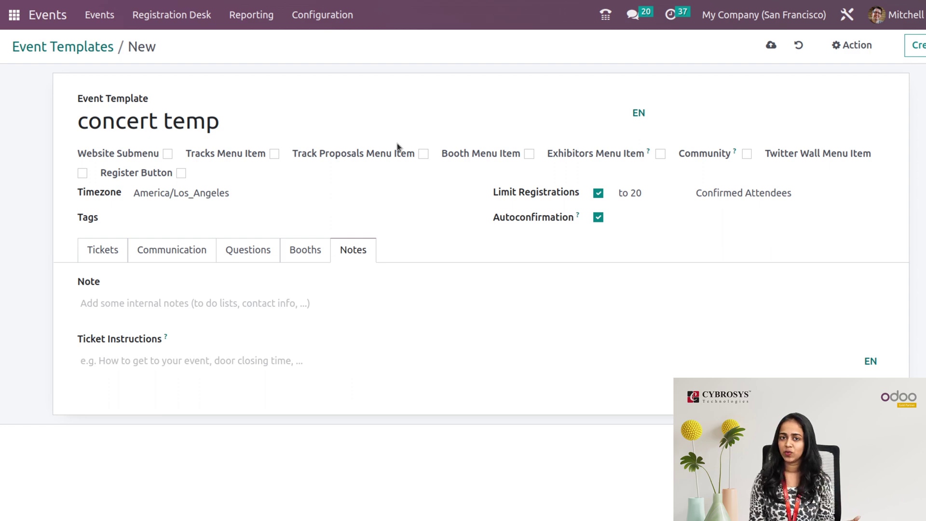
left_click(770, 45)
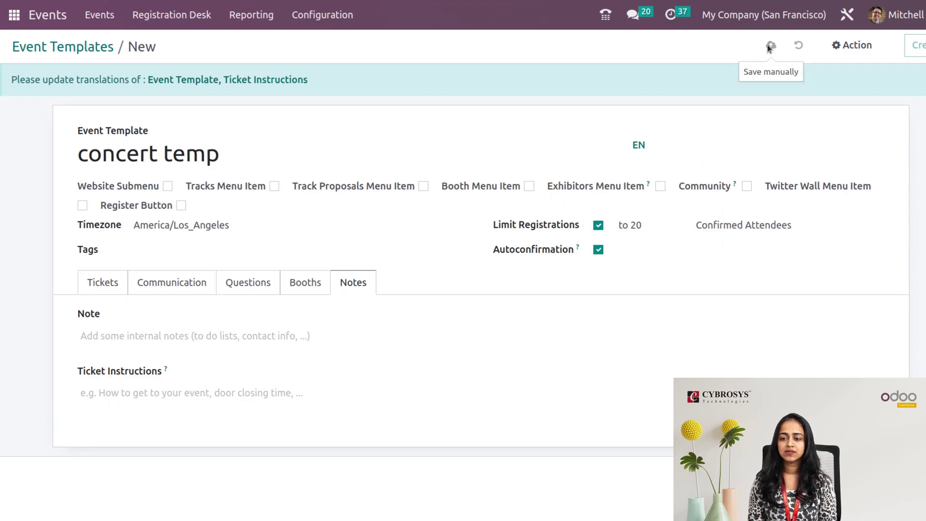
Open the Concert event from the events overview and apply the "concert temp" template to it
left_click(99, 14)
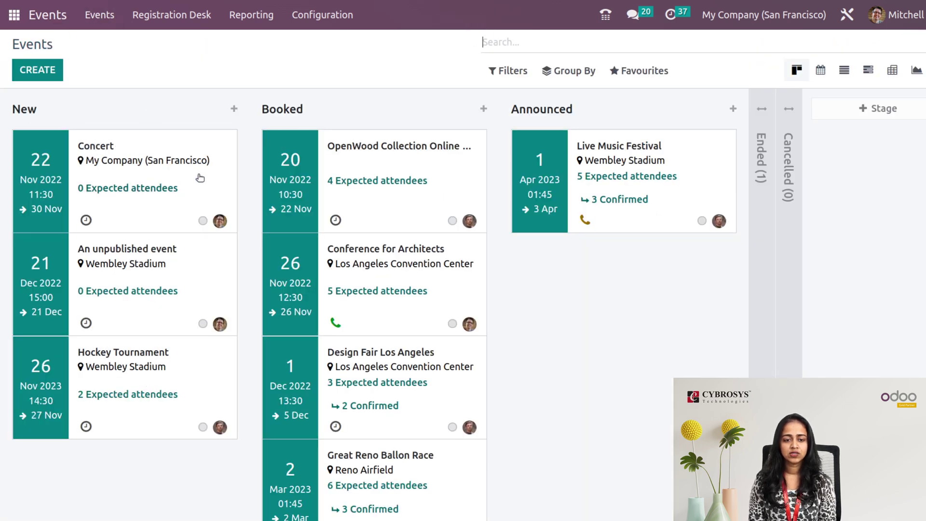
left_click(201, 178)
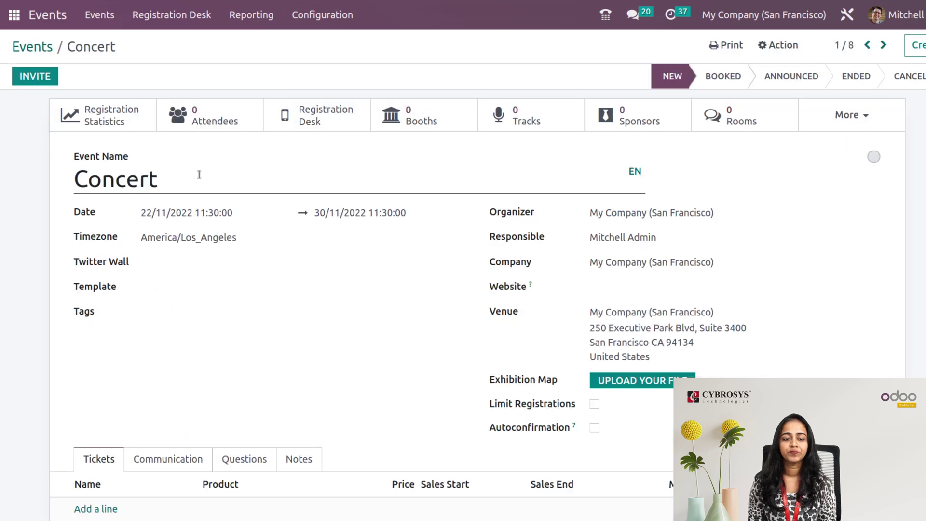
left_click(201, 286)
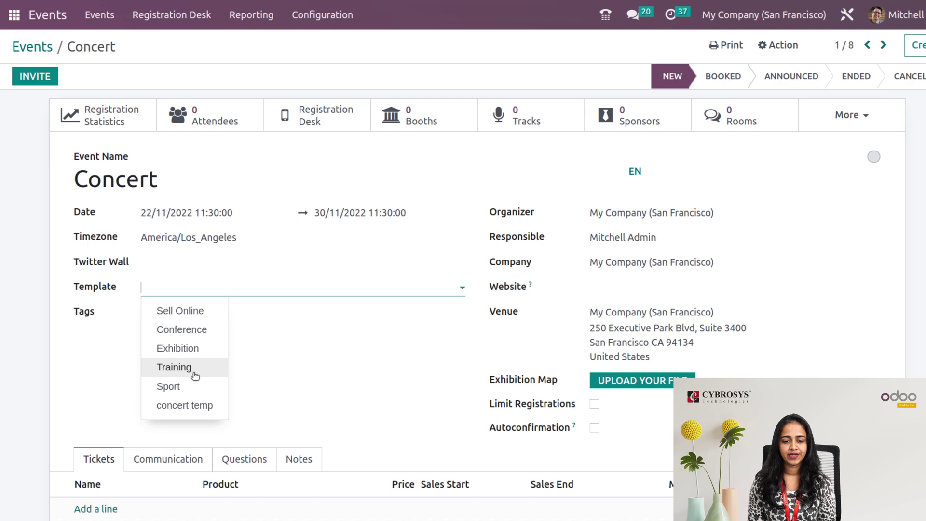
left_click(193, 402)
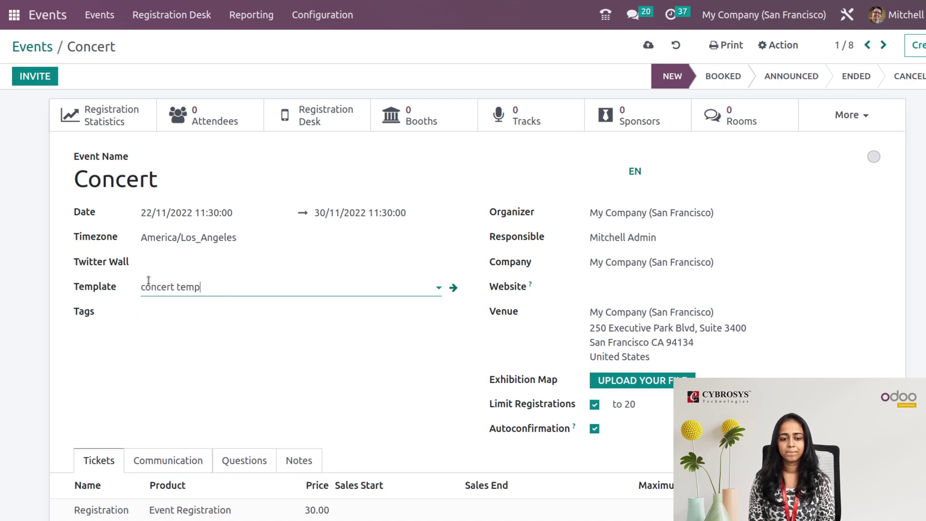
Add the Music tag to the Concert event and check the remaining tag choices without adding another
left_click(189, 314)
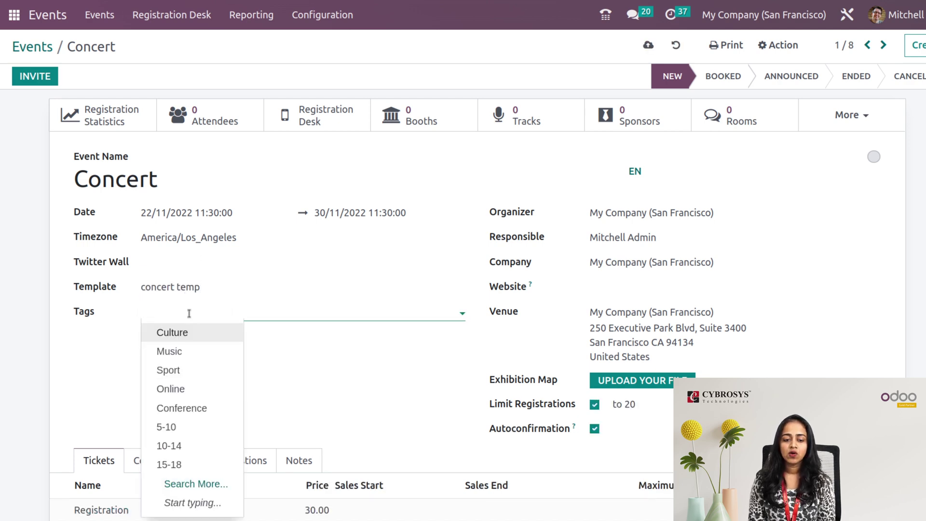
left_click(199, 351)
left_click(230, 316)
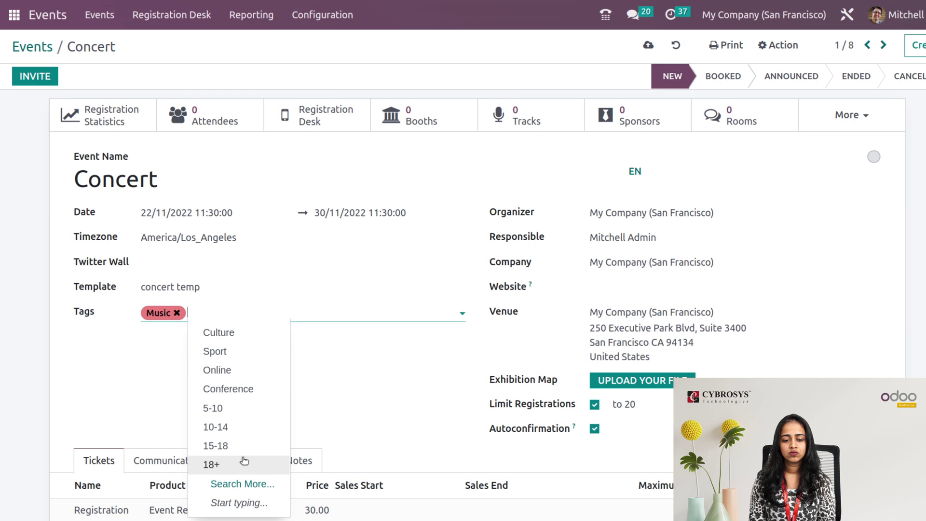
left_click(377, 393)
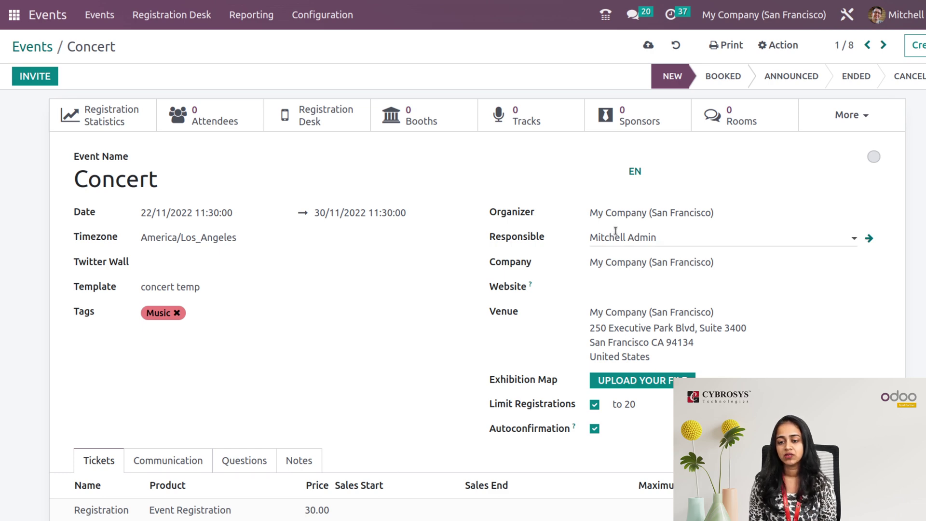
Leave the Website field empty, review the event's tickets, communication, notes and questions, and save the Concert event
left_click(614, 285)
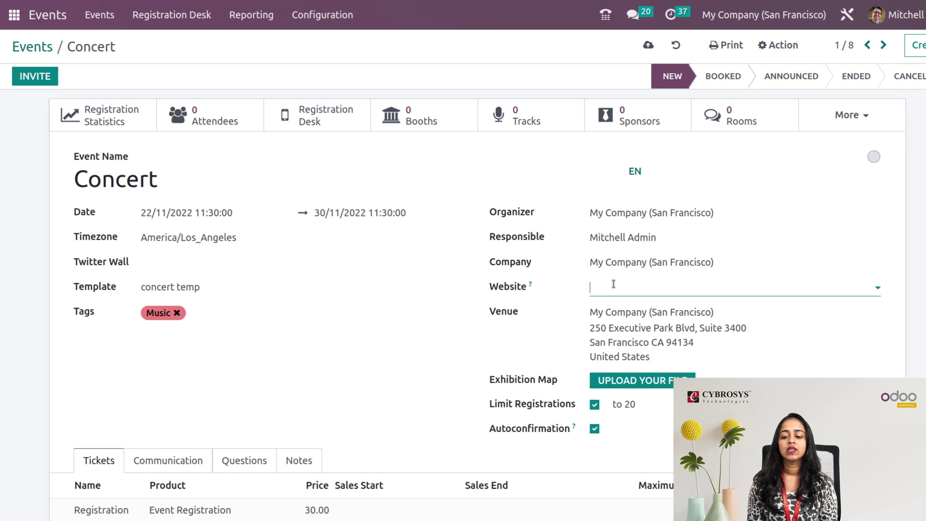
left_click(614, 284)
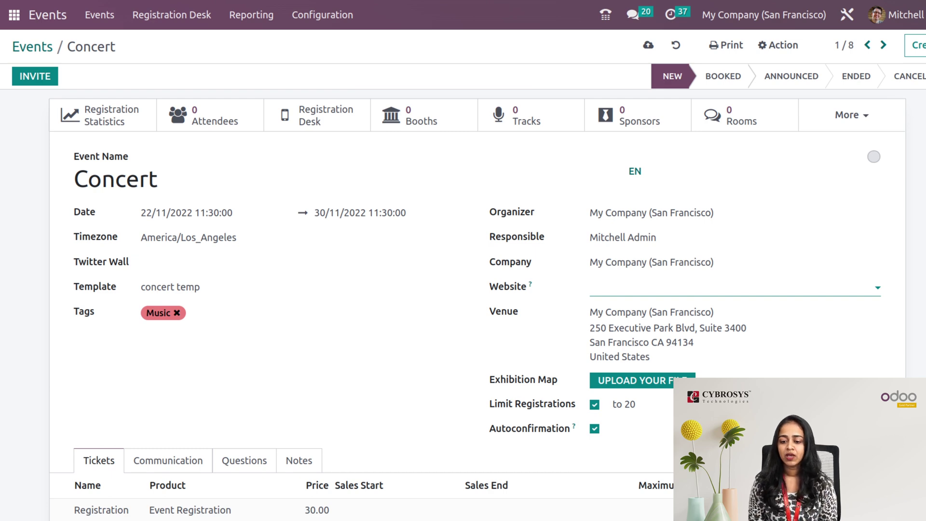
scroll(458, 482, "down", 3)
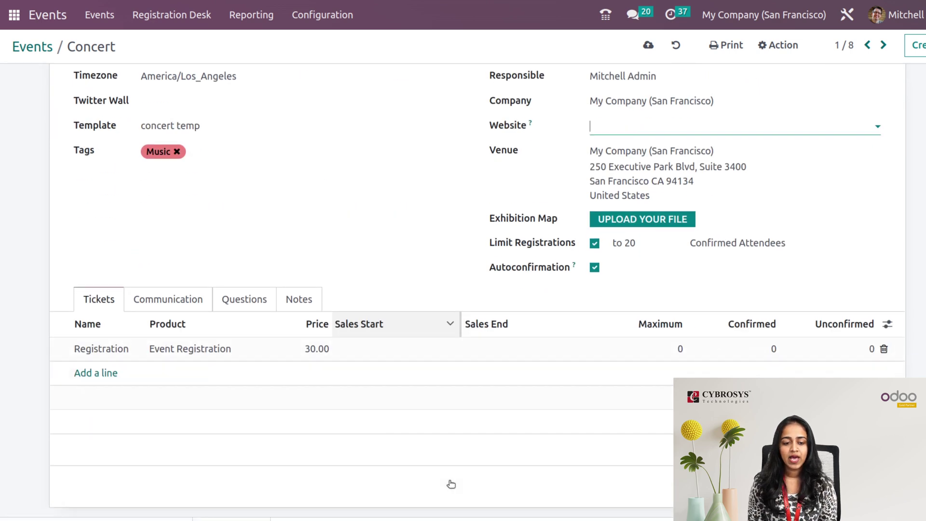
left_click(181, 306)
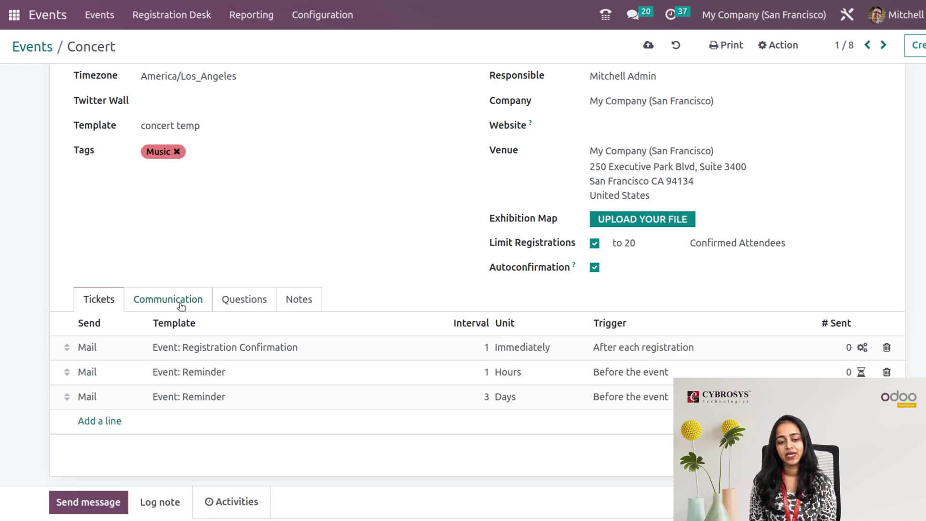
left_click(257, 297)
left_click(304, 301)
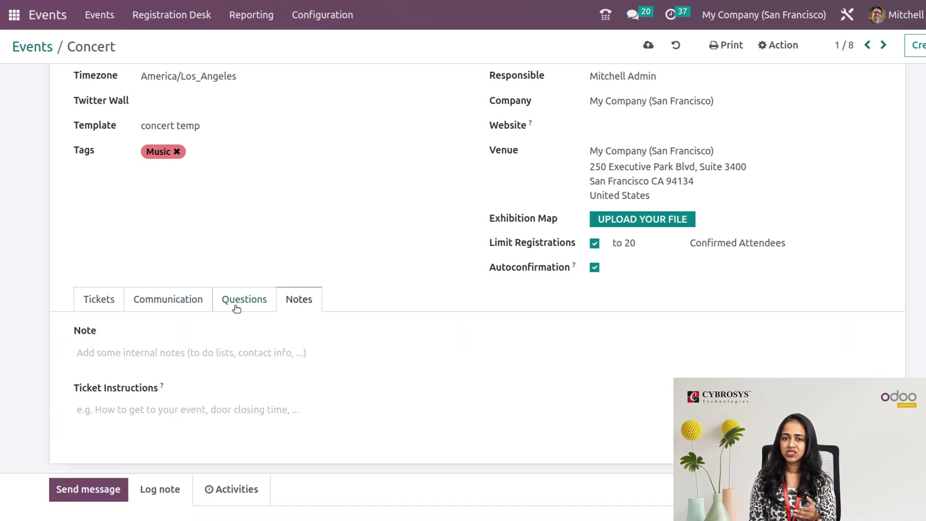
left_click(252, 301)
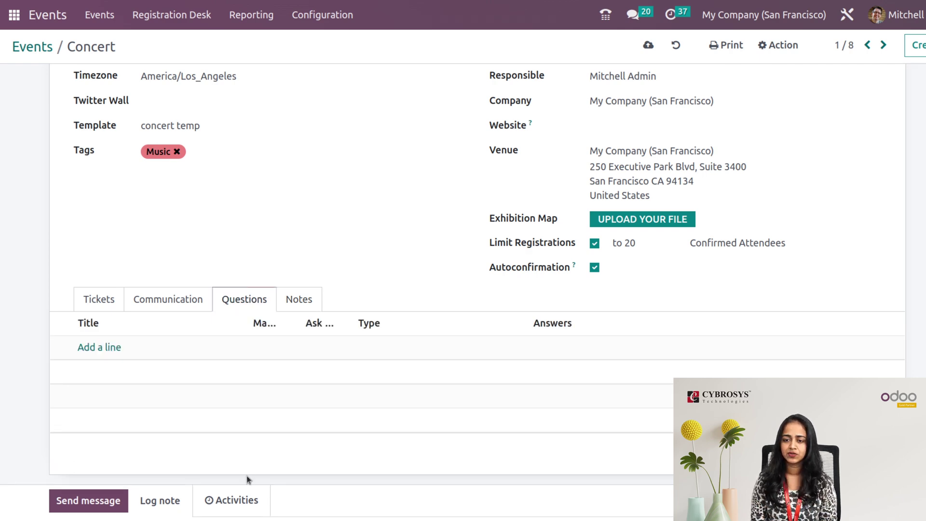
scroll(360, 357, "up", 3)
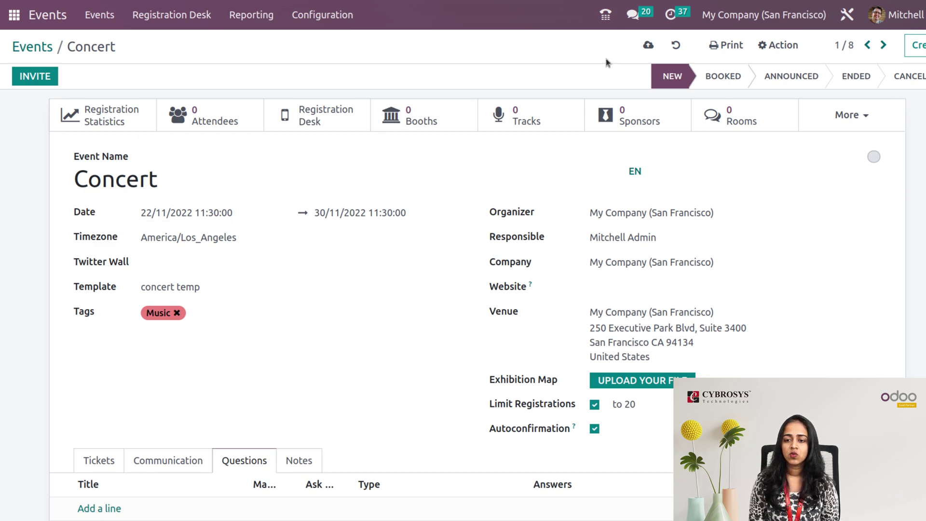
left_click(651, 45)
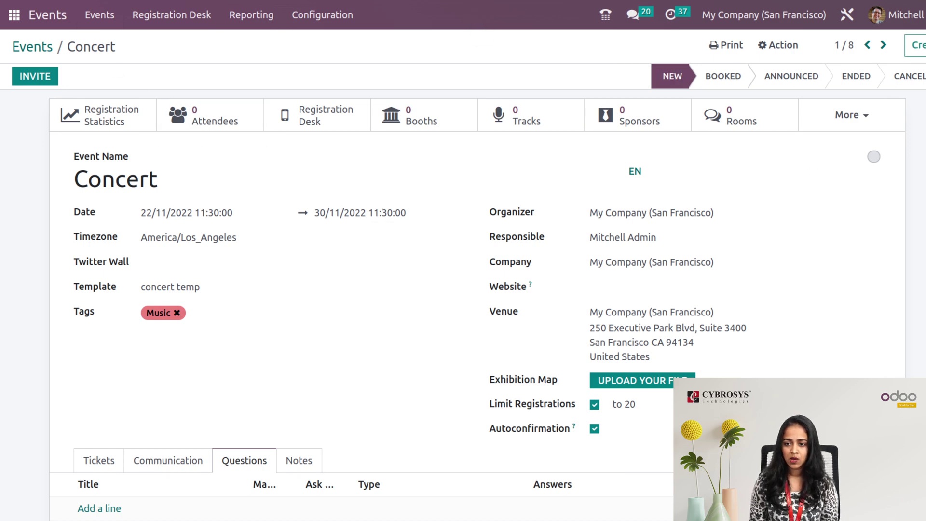
Open the Concert event's website page, look it over and publish it
left_click(865, 112)
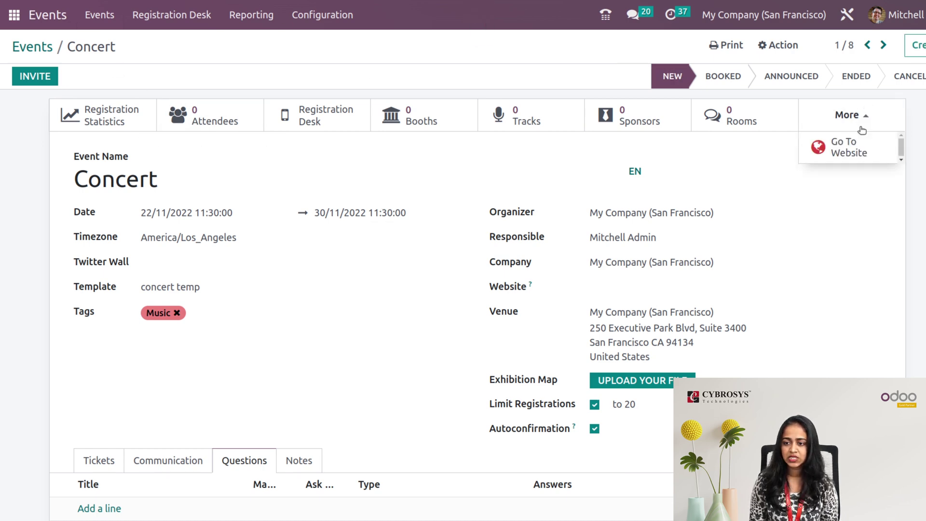
left_click(859, 155)
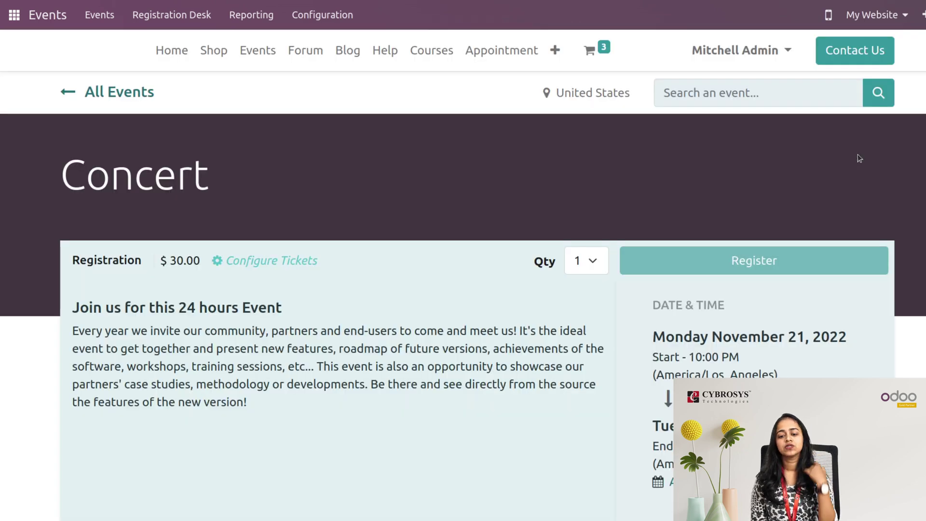
scroll(432, 405, "down", 5)
scroll(432, 407, "up", 5)
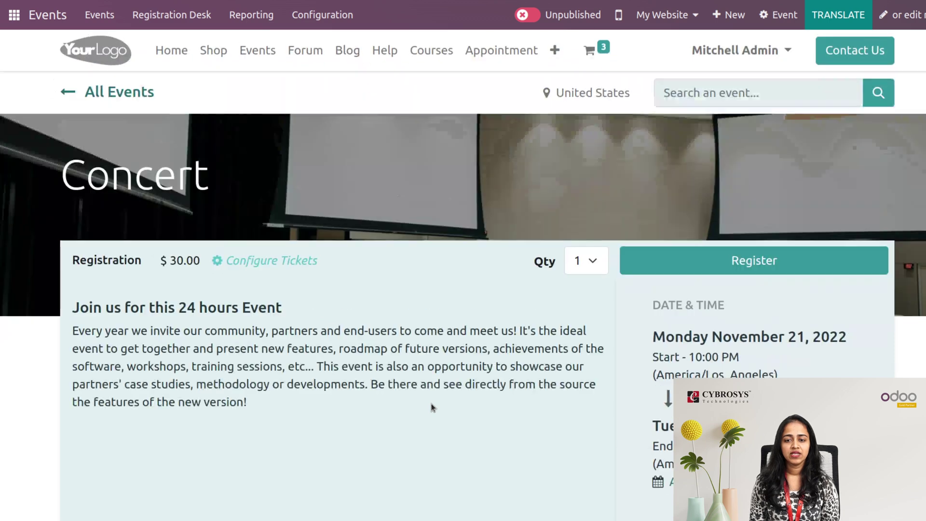
left_click(533, 15)
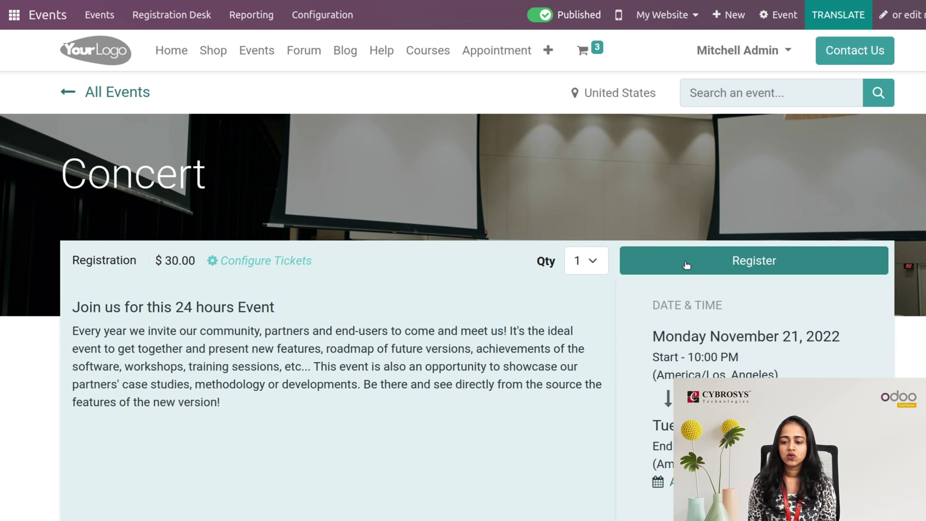
Review the date, location and organizer details on the published page and open the attendee registration form for one ticket
scroll(675, 358, "down", 4)
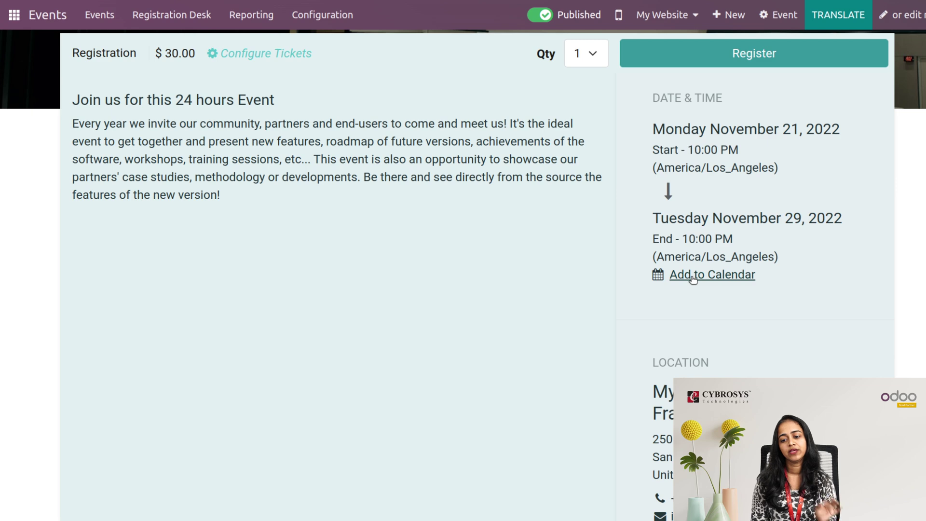
scroll(785, 293, "down", 3)
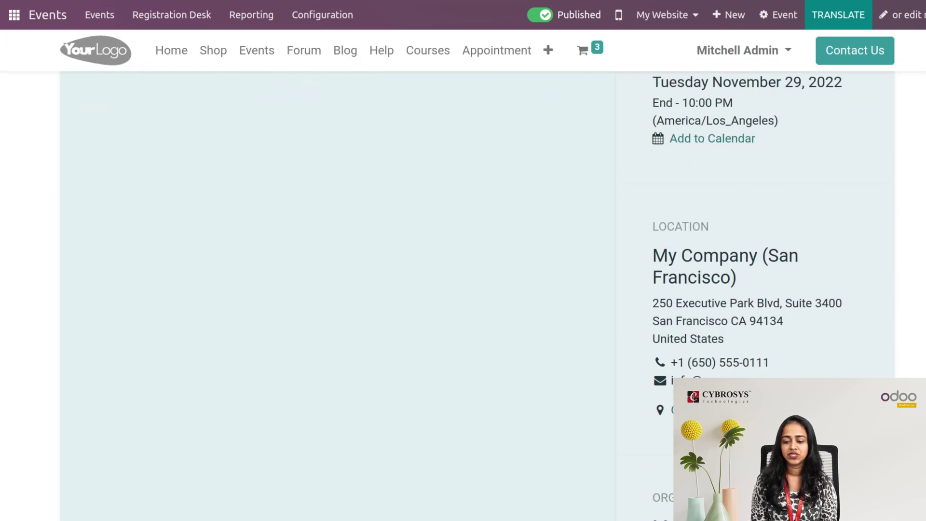
scroll(734, 297, "down", 4)
scroll(416, 295, "down", 5)
scroll(415, 296, "up", 6)
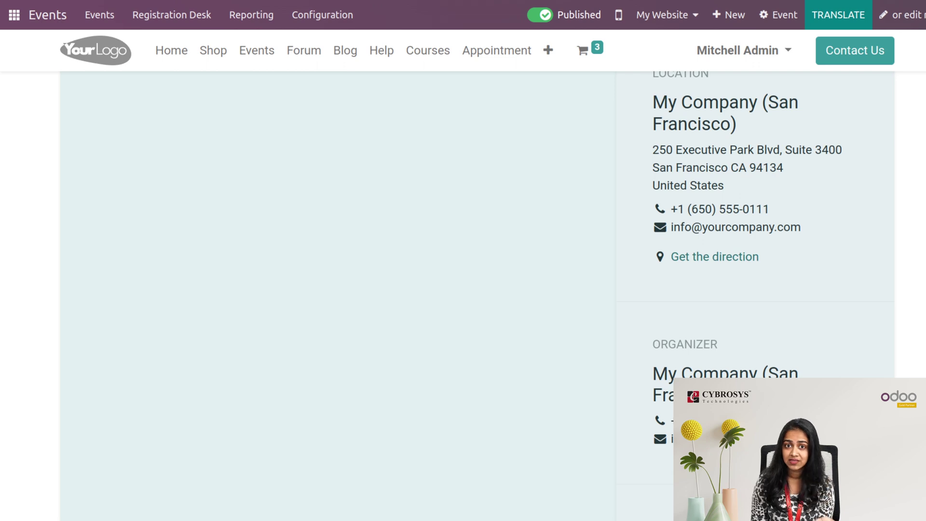
scroll(746, 328, "up", 10)
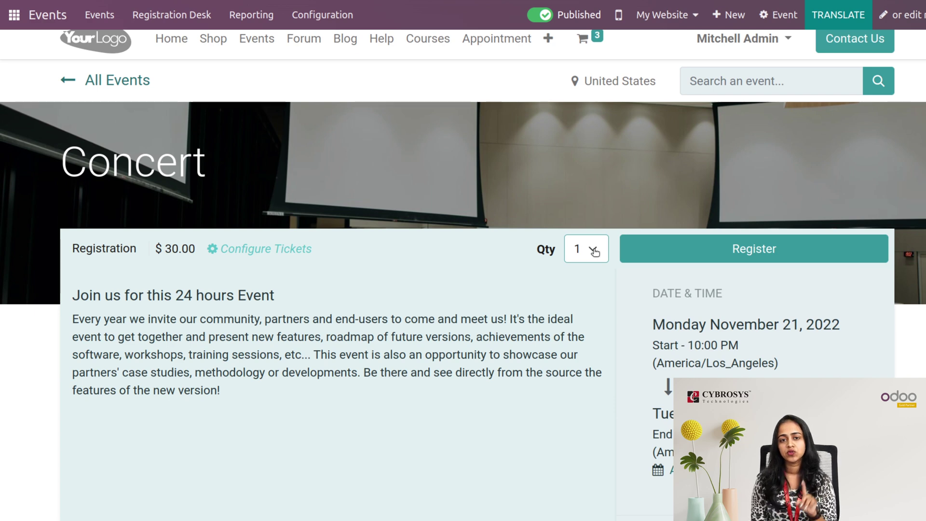
left_click(595, 252)
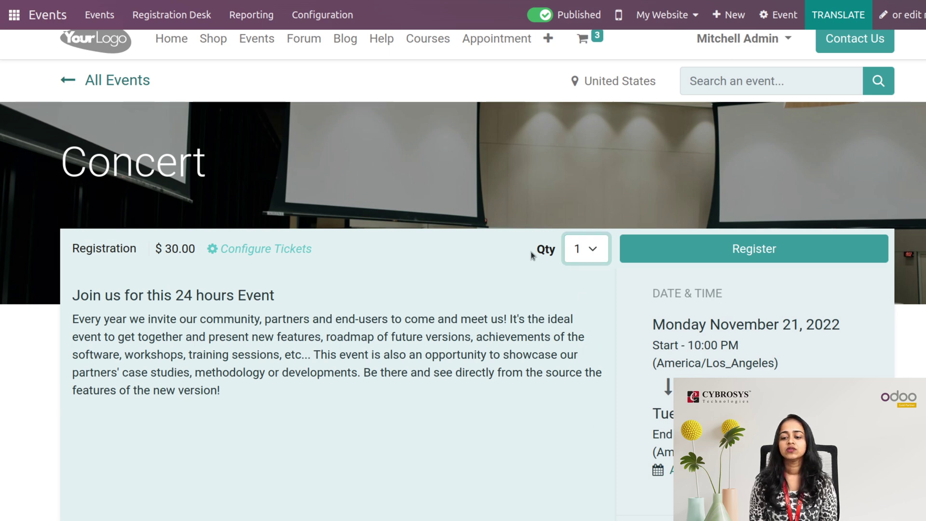
left_click(730, 242)
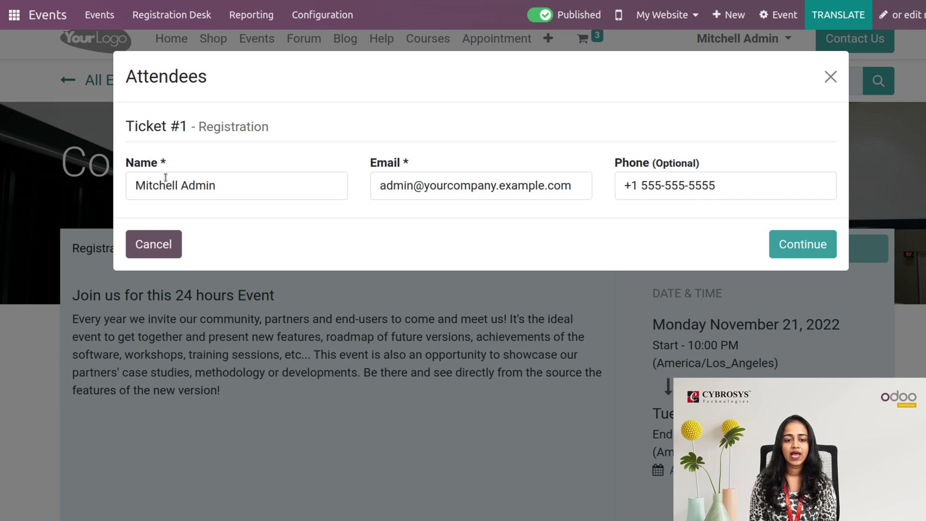
Replace the prefilled attendee name on Ticket #1 with the new attendee's name and continue with the registration
left_click(230, 198)
key("BackSpace")
key("BackSpace")
key("BackSpace")
key("BackSpace")
key("BackSpace")
key("BackSpace")
key("BackSpace")
key("BackSpace")
key("BackSpace")
key("BackSpace")
key("BackSpace")
key("BackSpace")
key("BackSpace")
key("BackSpace")
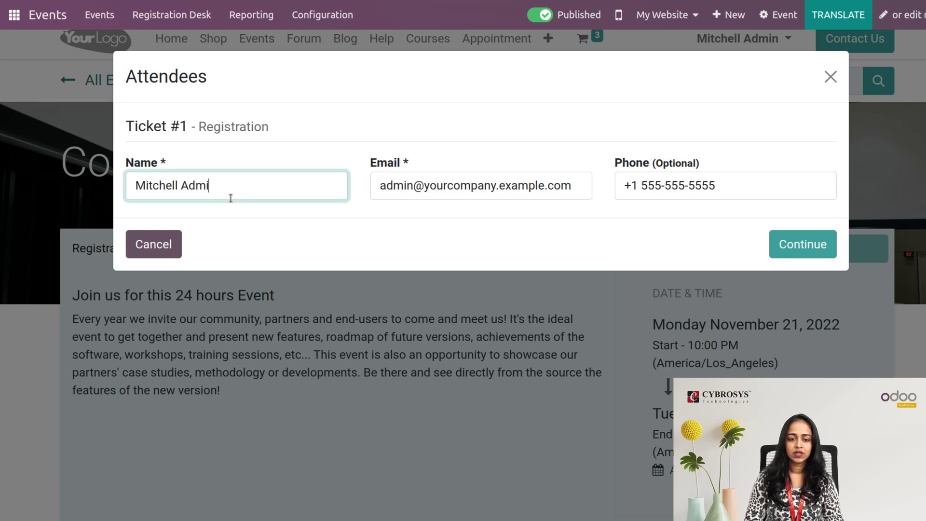
type("jen")
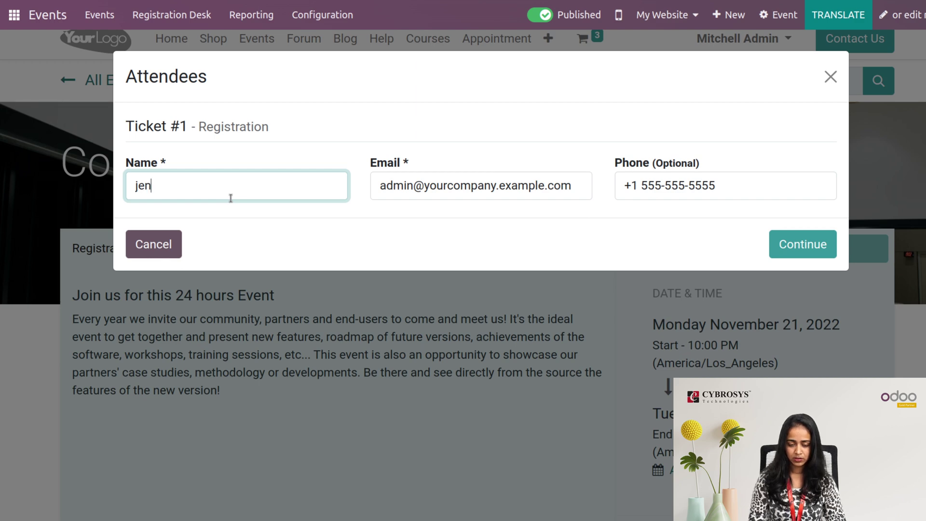
type("i")
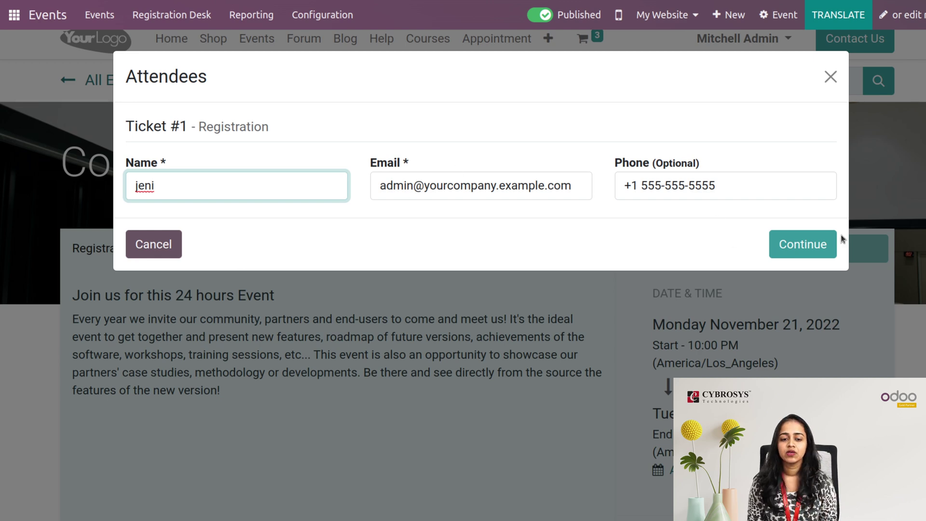
left_click(826, 246)
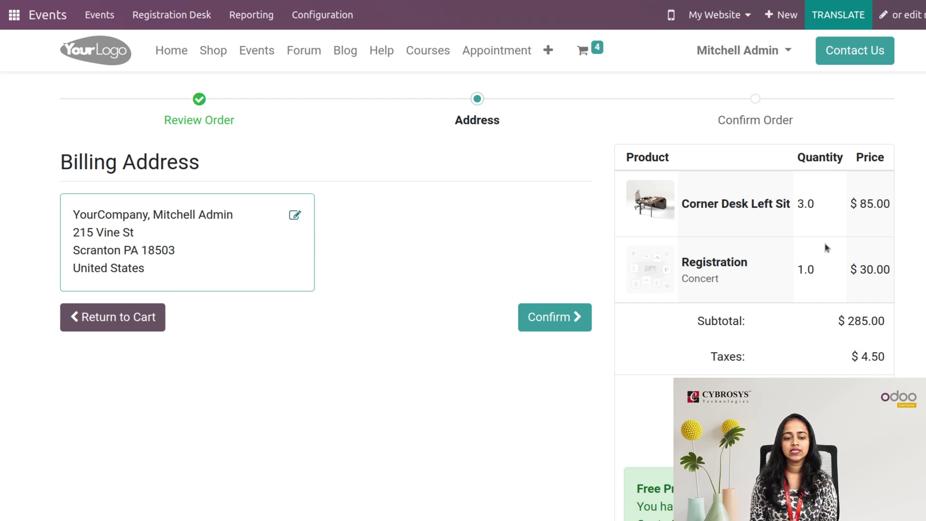
Confirm the billing address and try to pay for the order by Credit & Debit Card with saving of payment details enabled
left_click(565, 319)
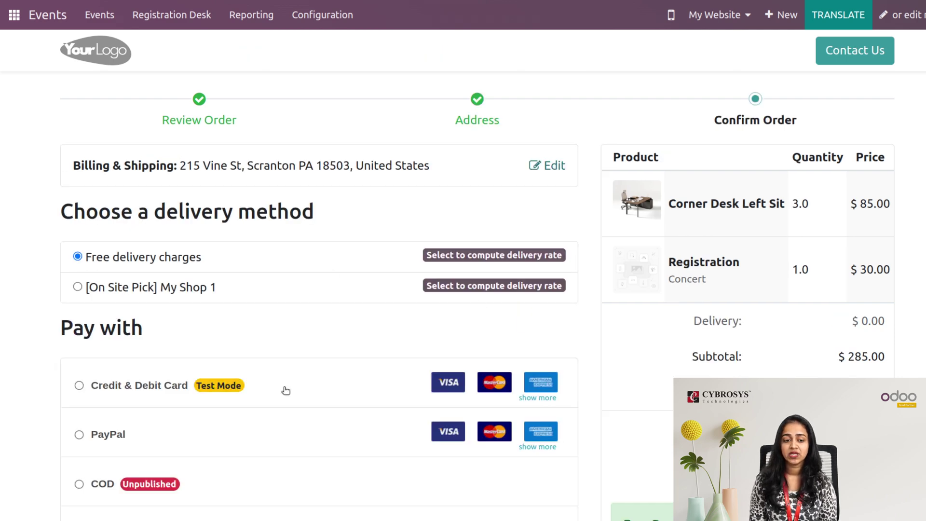
scroll(284, 388, "down", 2)
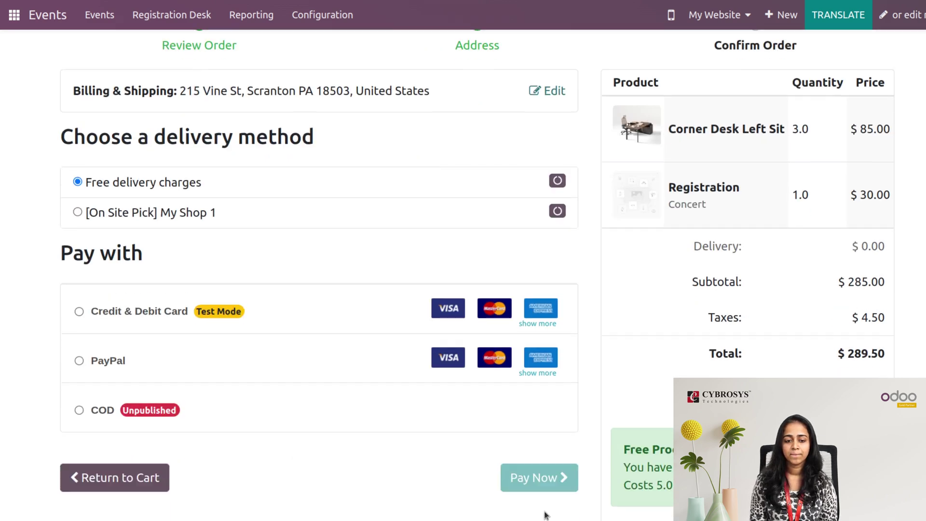
left_click(95, 313)
left_click(552, 515)
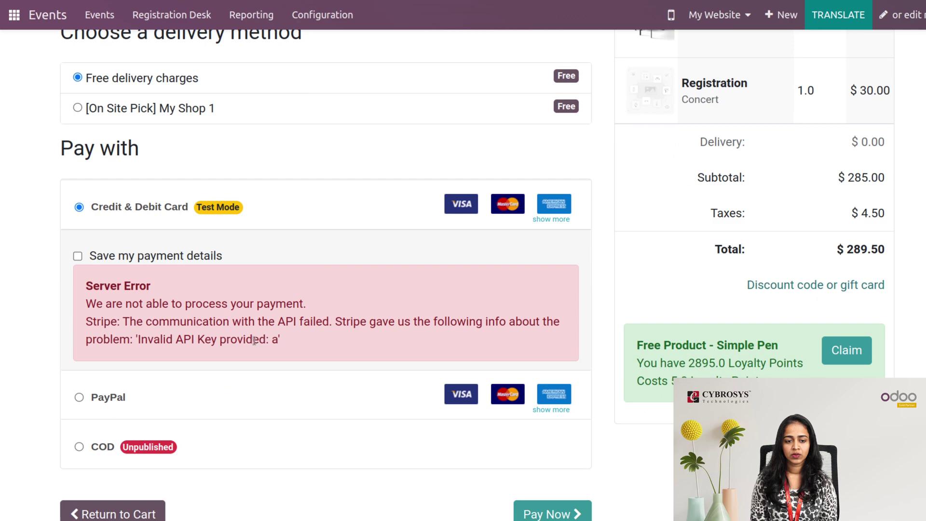
left_click(78, 256)
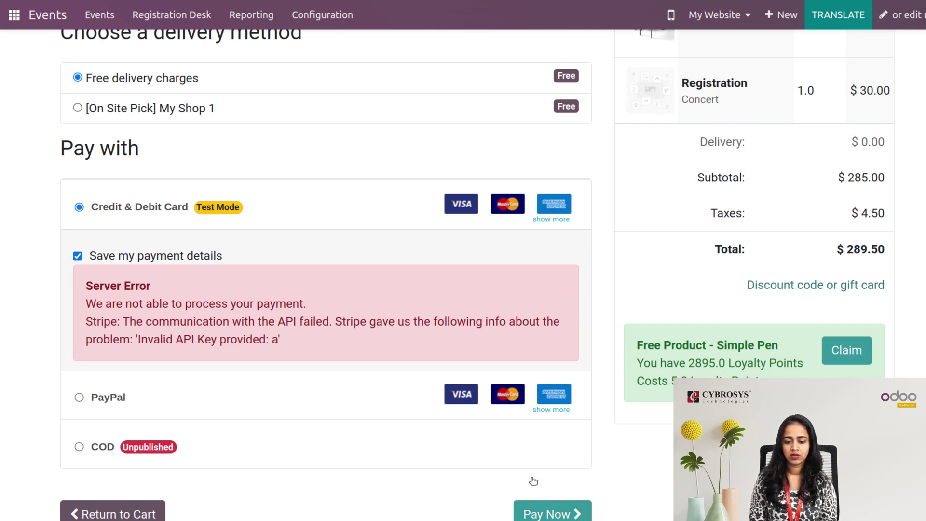
left_click(549, 512)
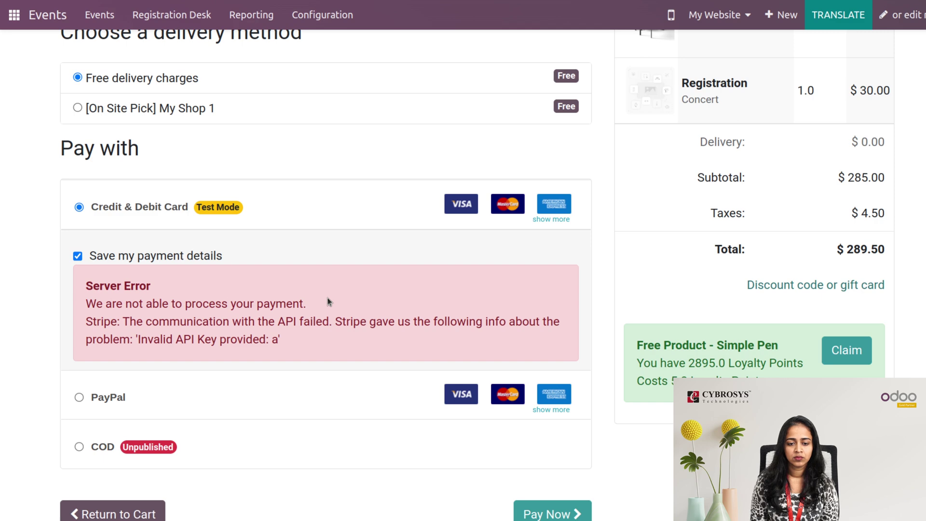
scroll(448, 314, "up", 4)
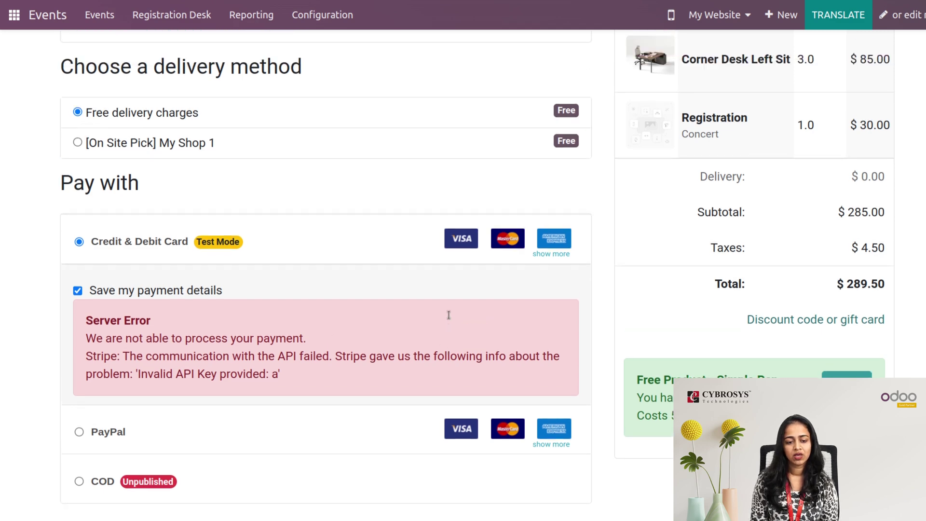
left_click(76, 392)
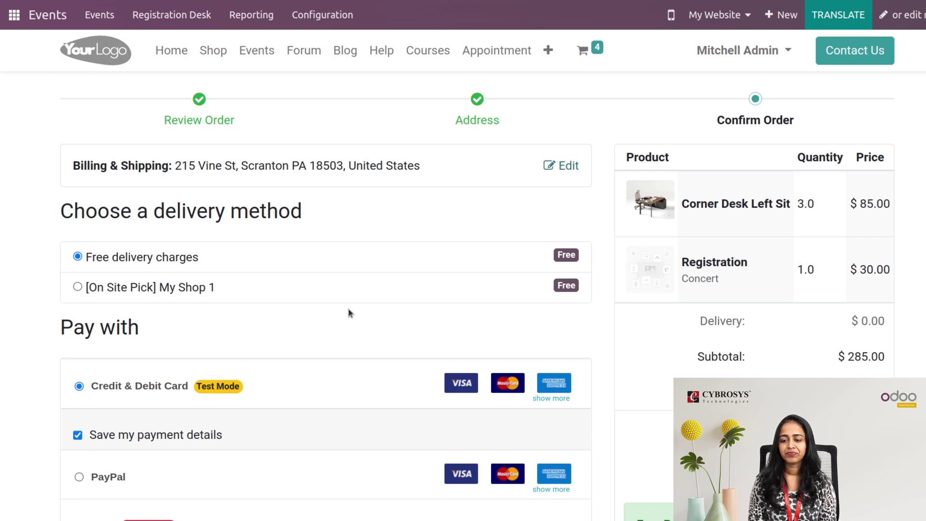
scroll(349, 312, "down", 2)
scroll(349, 313, "up", 2)
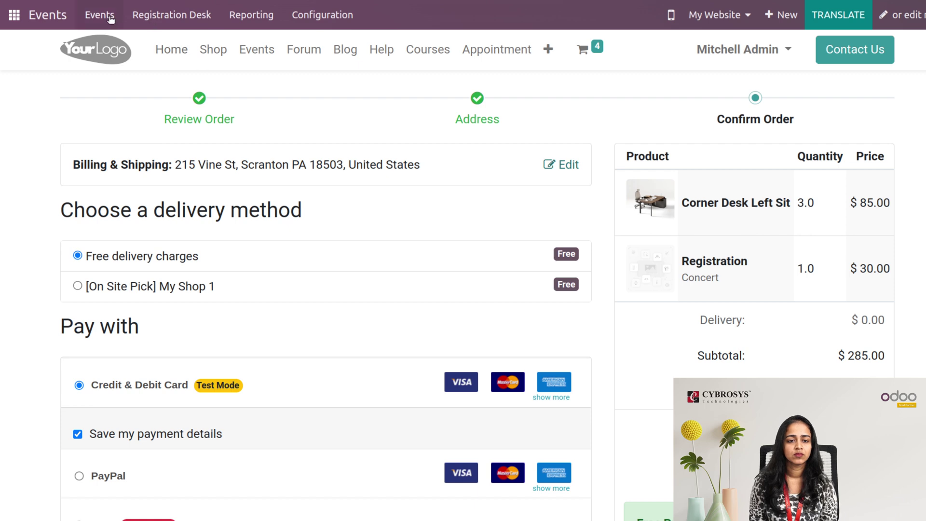
Open the Concert event's expected attendees, clear the filters, show the registrations as cards and mark the attendee as attended
left_click(98, 19)
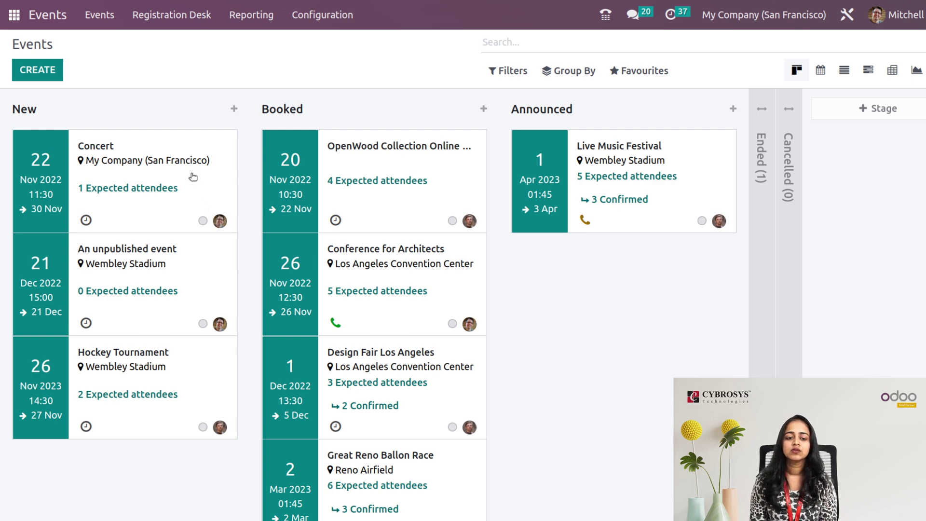
left_click(112, 192)
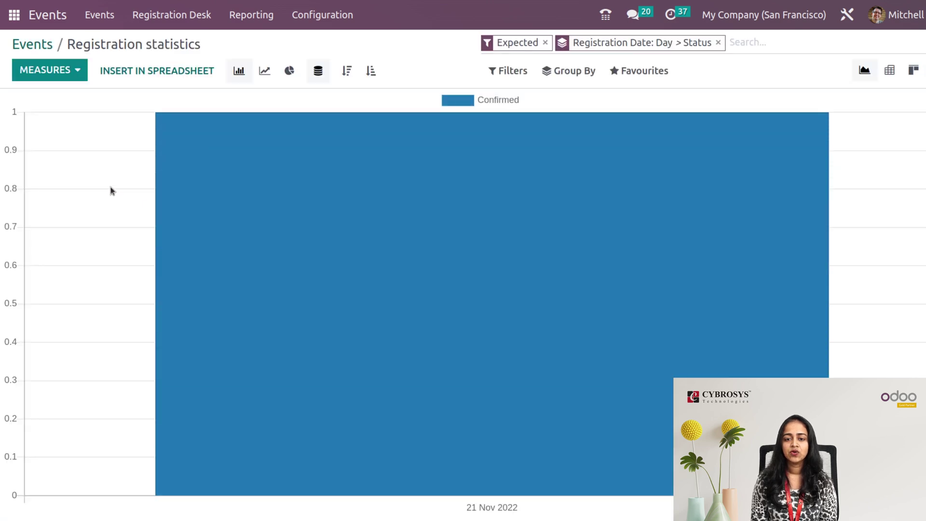
mouse_move(346, 174)
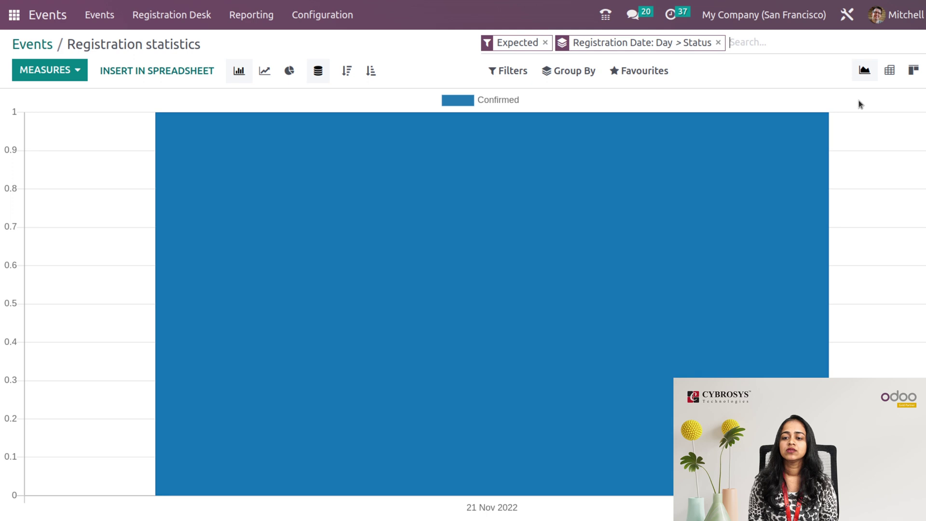
key("BackSpace")
key("BackSpace")
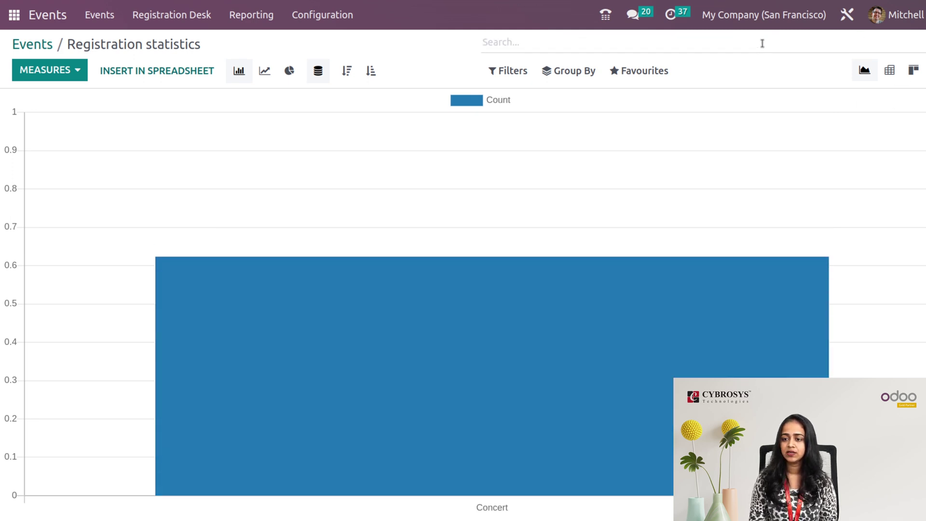
left_click(907, 78)
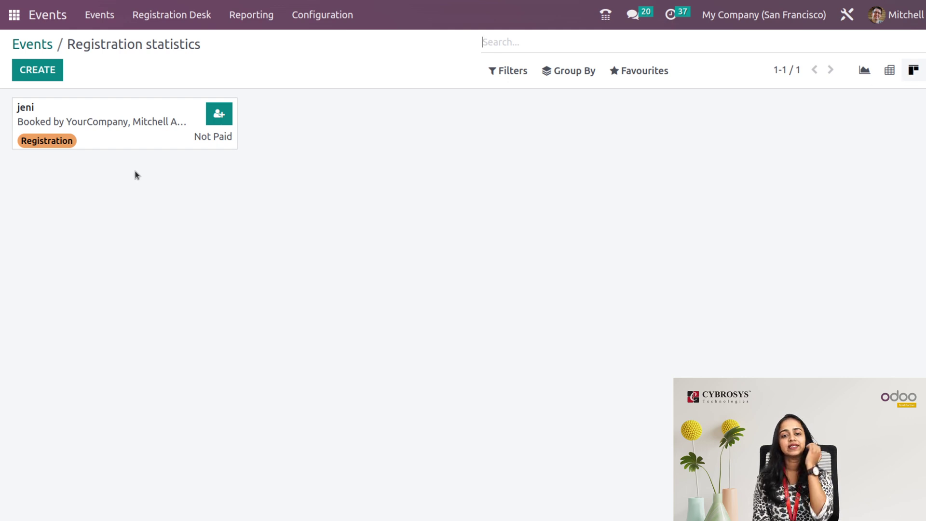
left_click(216, 120)
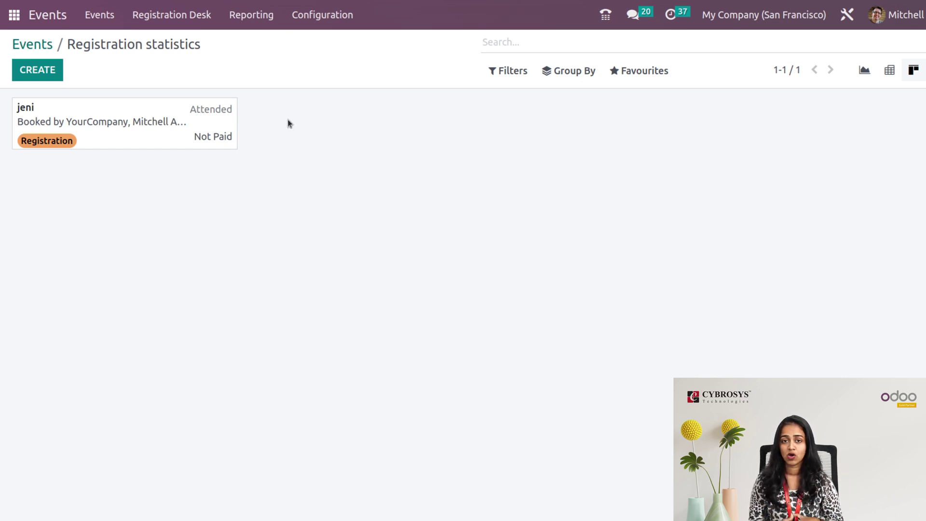
Return to the events overview and open the Event Stages configuration
left_click(25, 47)
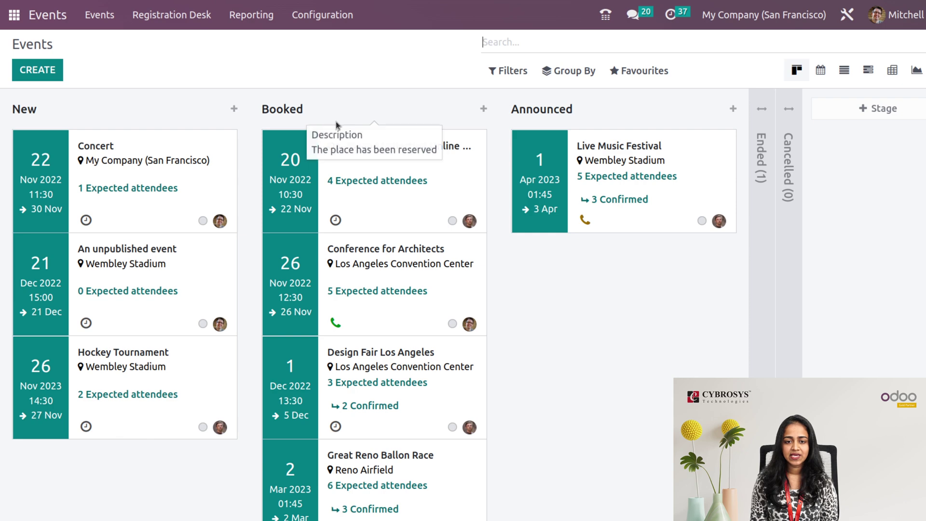
left_click(325, 14)
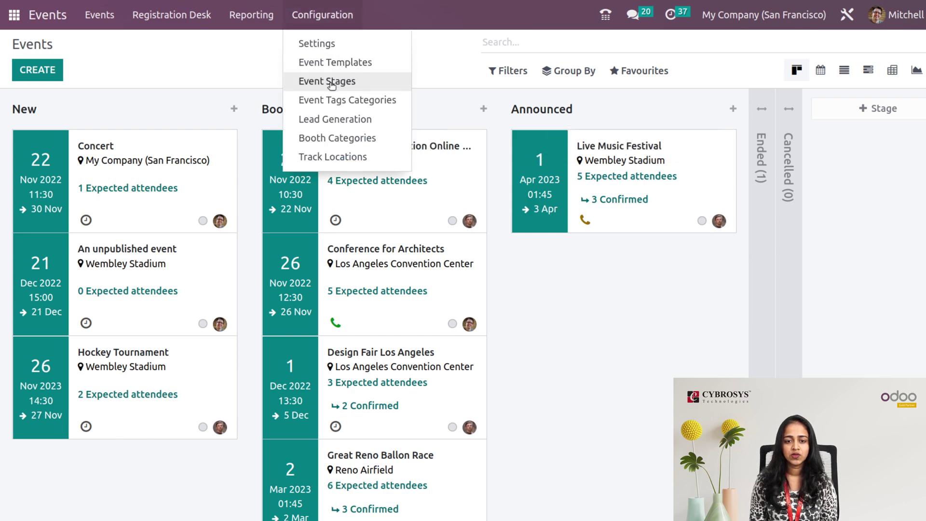
left_click(363, 85)
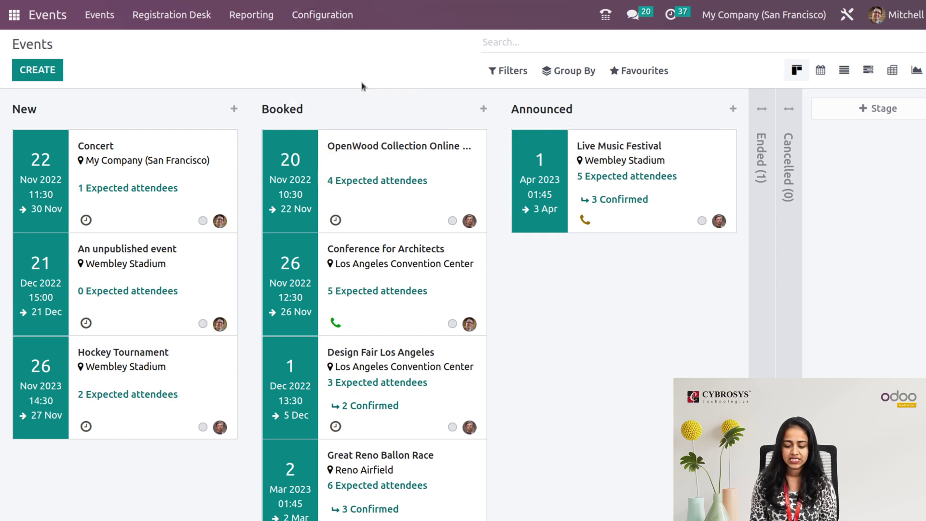
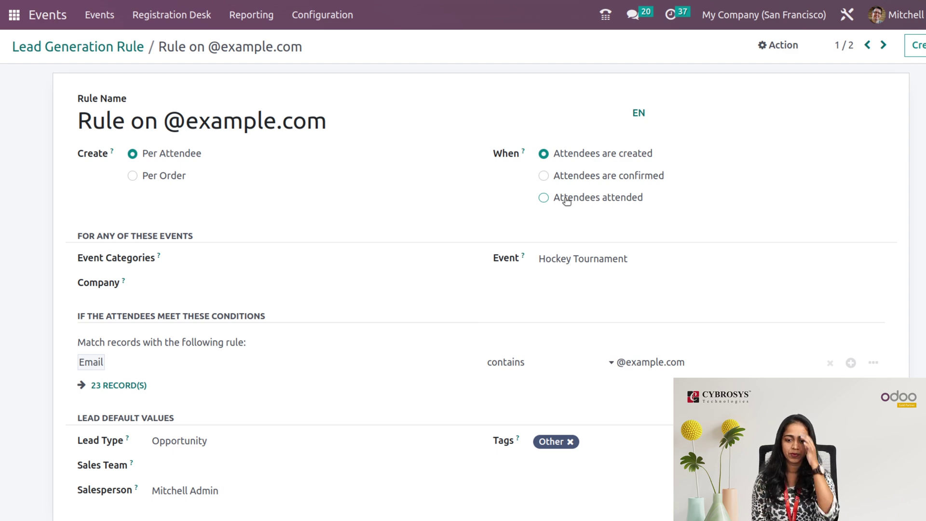
left_click(209, 259)
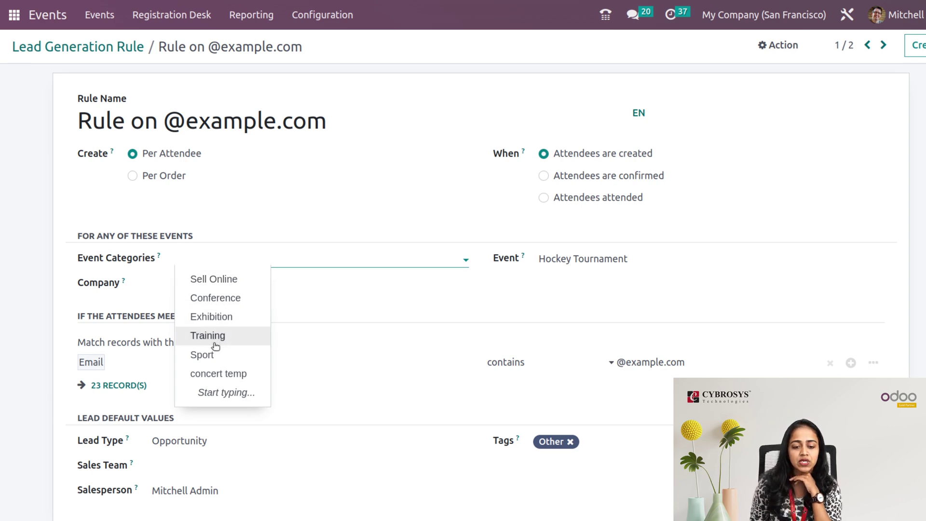
left_click(218, 373)
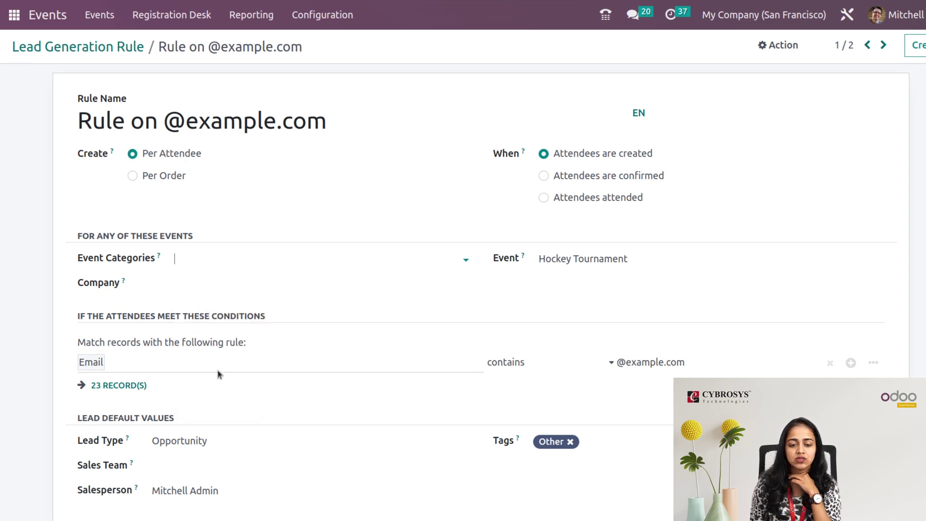
left_click(285, 261)
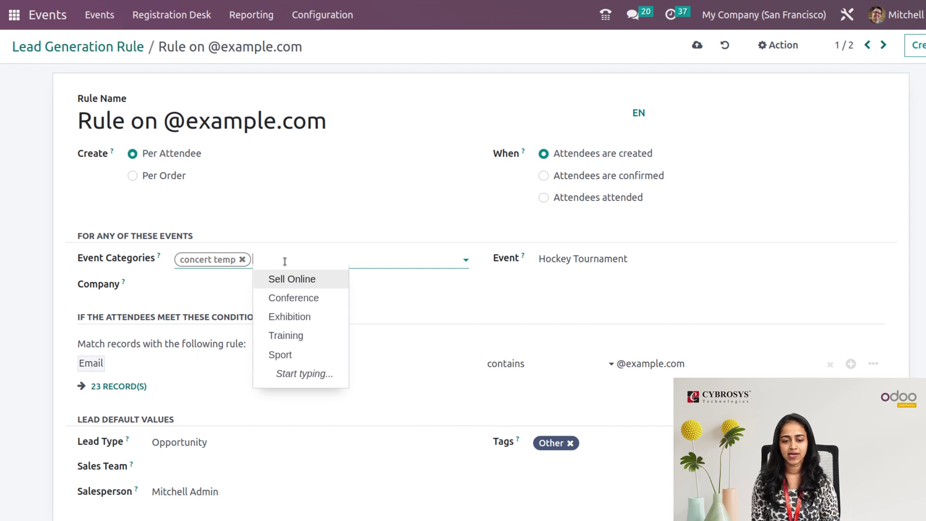
left_click(296, 319)
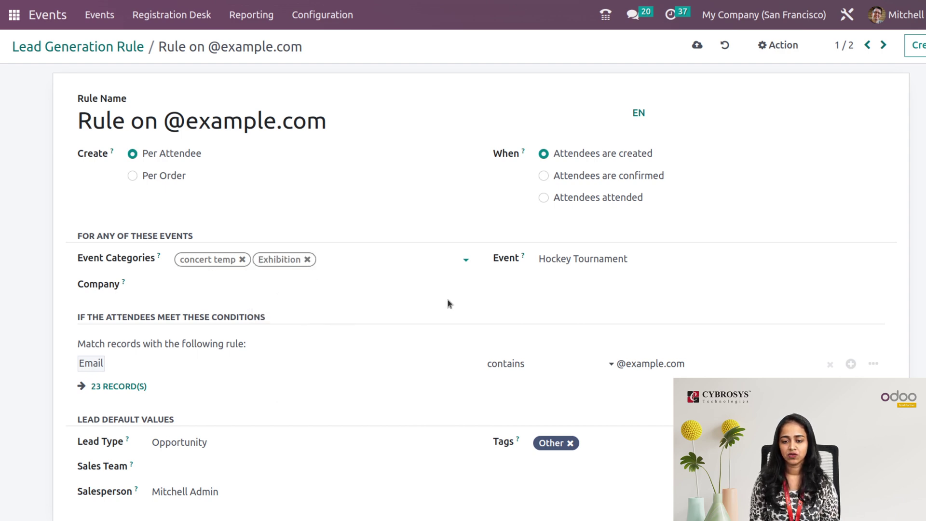
left_click(633, 258)
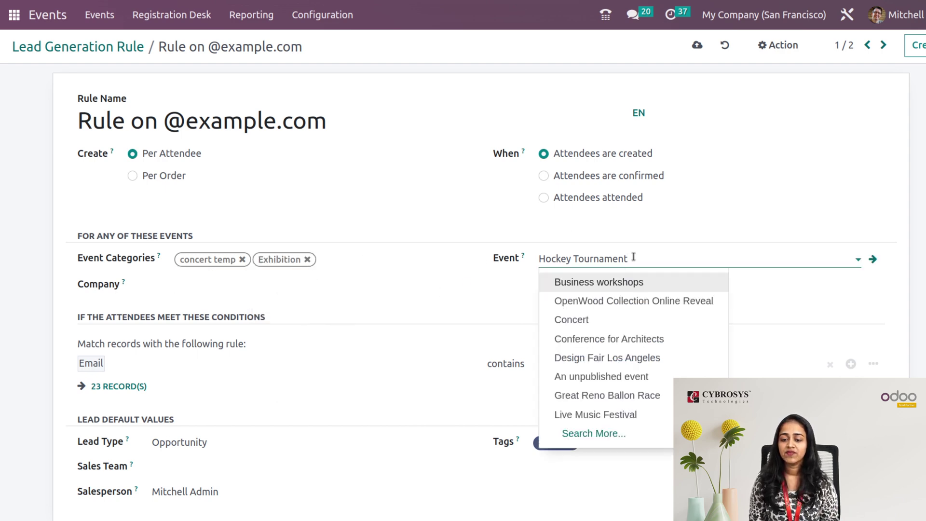
left_click(614, 417)
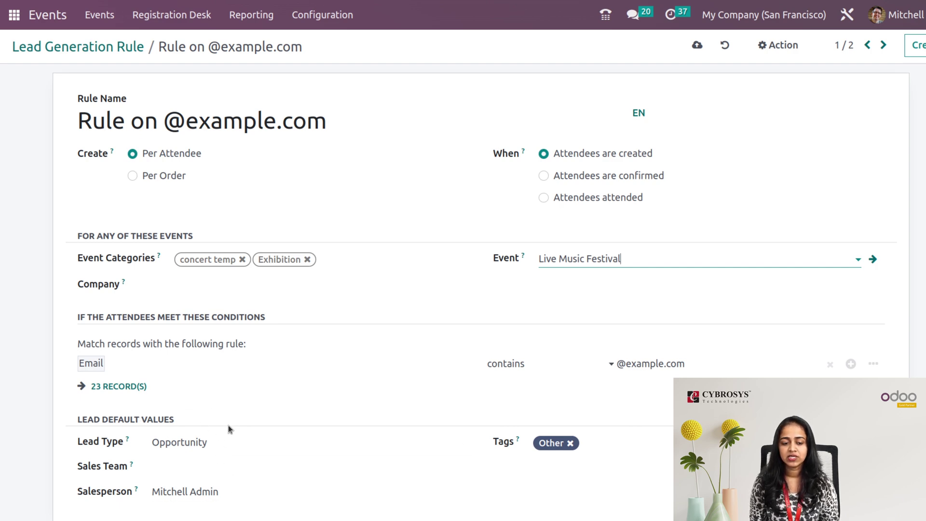
Check the sales team choices without picking one and save the lead generation rule
left_click(186, 465)
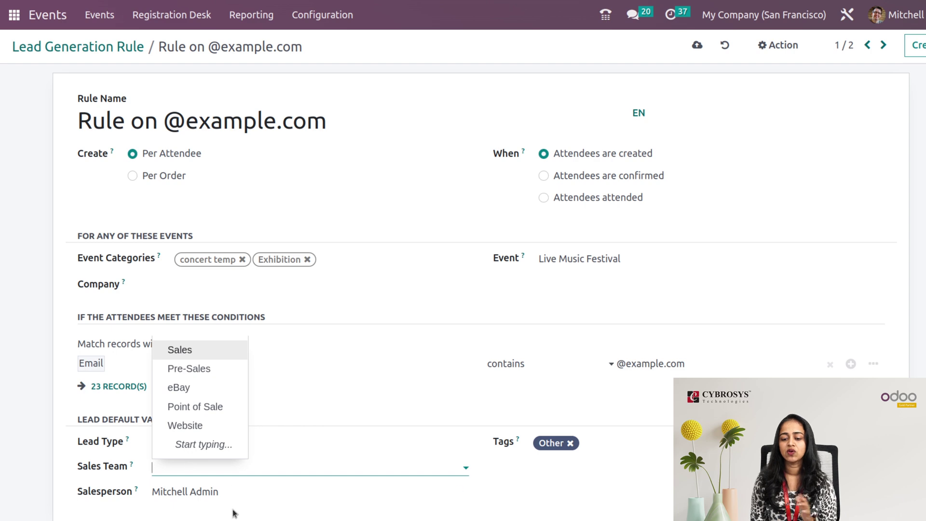
left_click(550, 504)
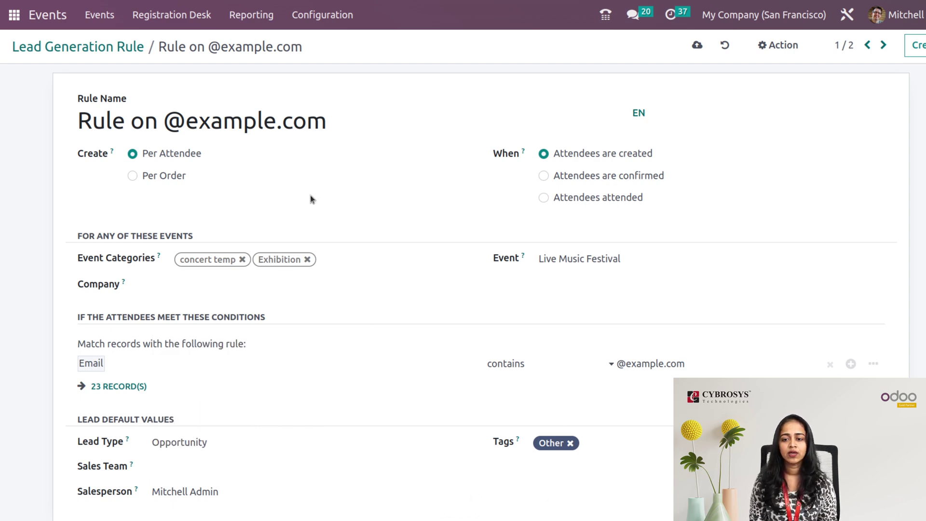
left_click(697, 46)
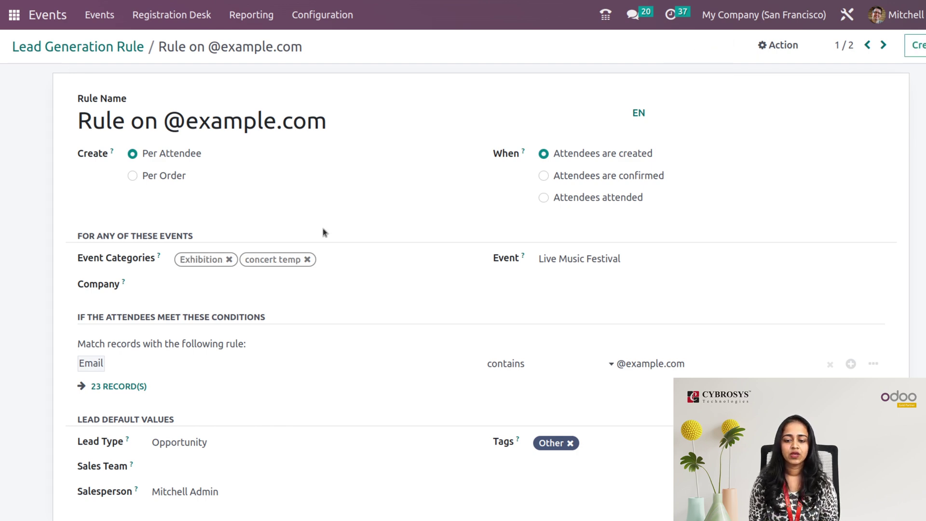
Open the track locations list and inspect the Furniture entry without changing it
left_click(332, 16)
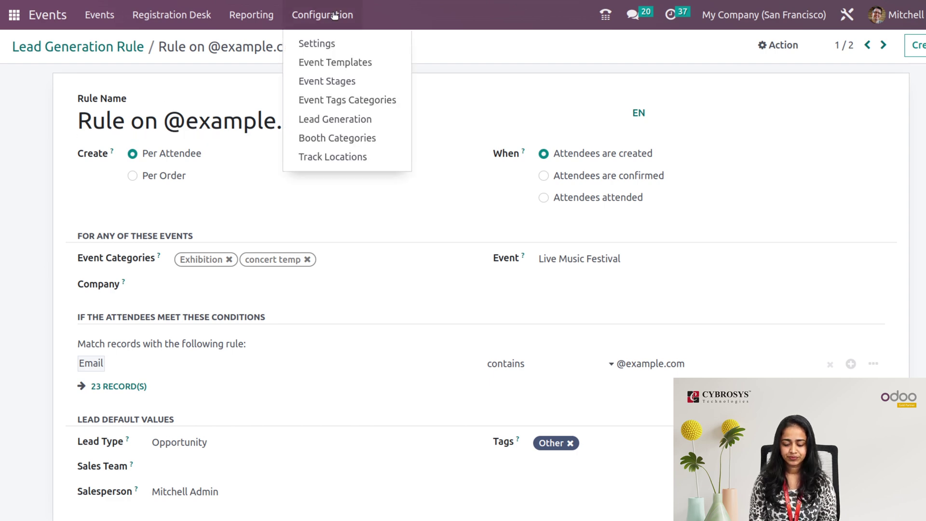
left_click(335, 158)
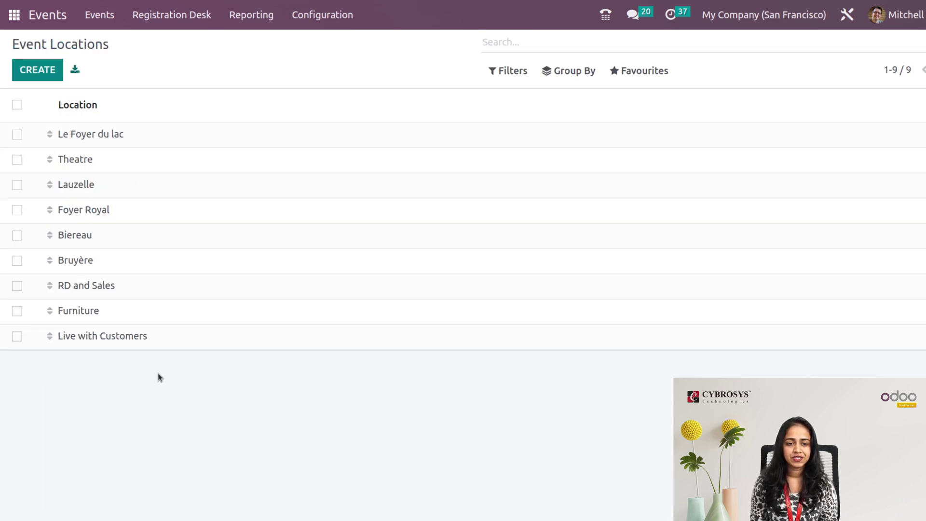
left_click(169, 304)
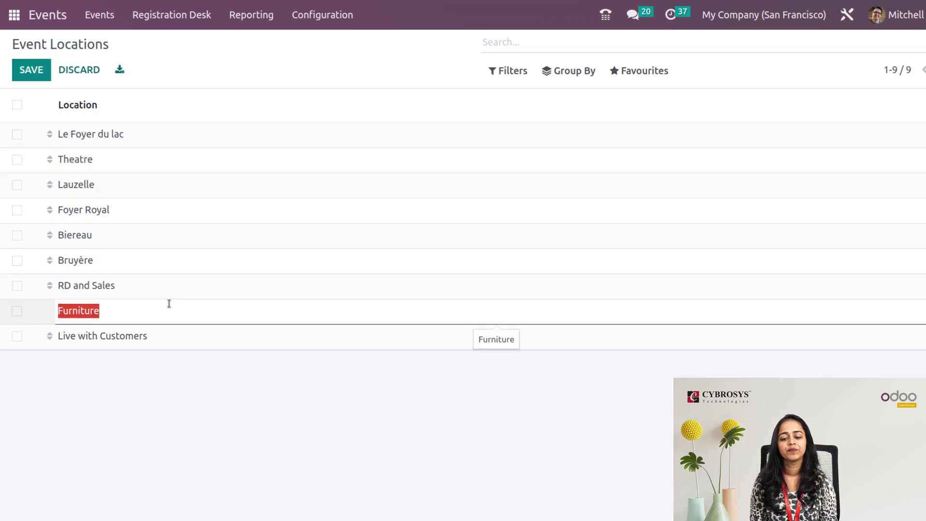
left_click(248, 456)
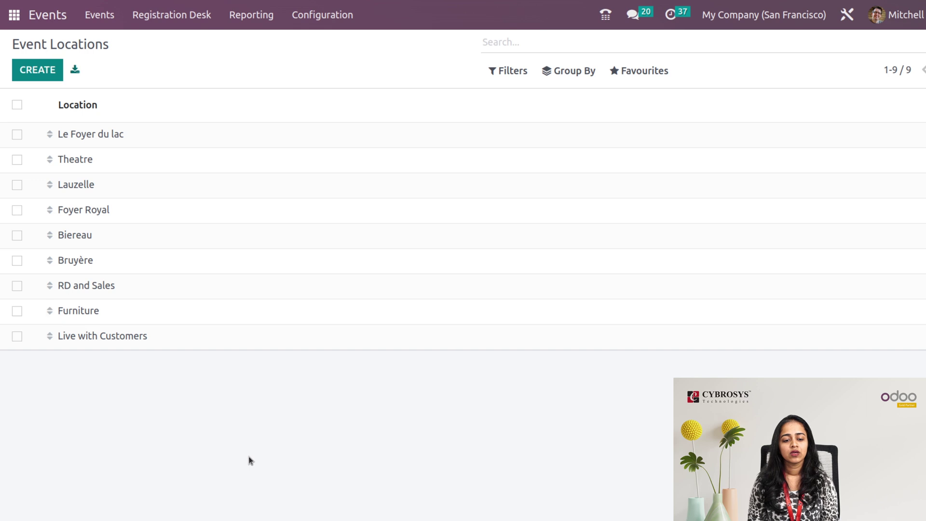
Add a new event location named stadium to the Event Locations list
left_click(32, 68)
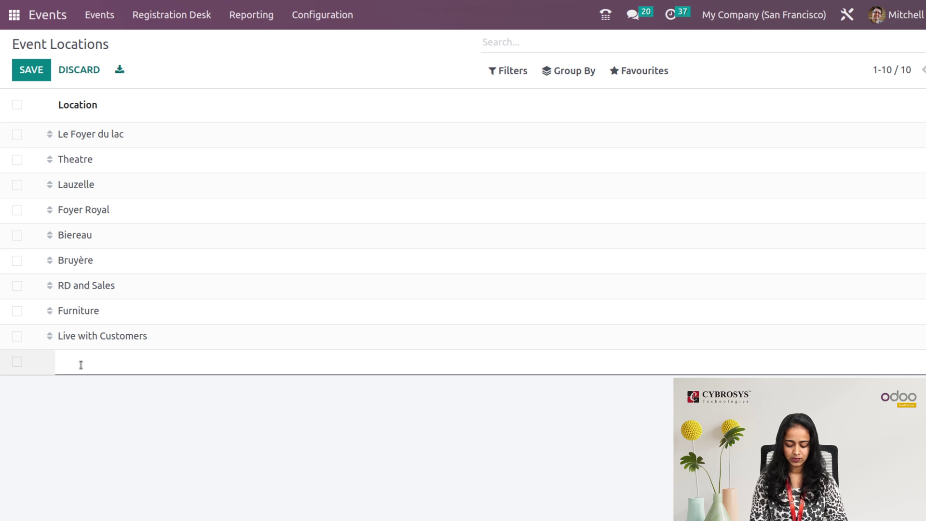
type("stadium")
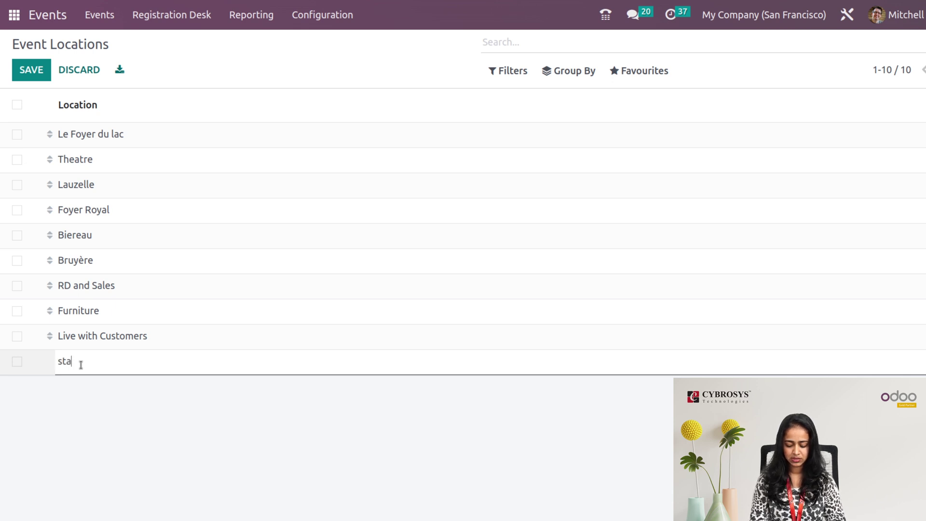
key("ctrl+a")
left_click(155, 508)
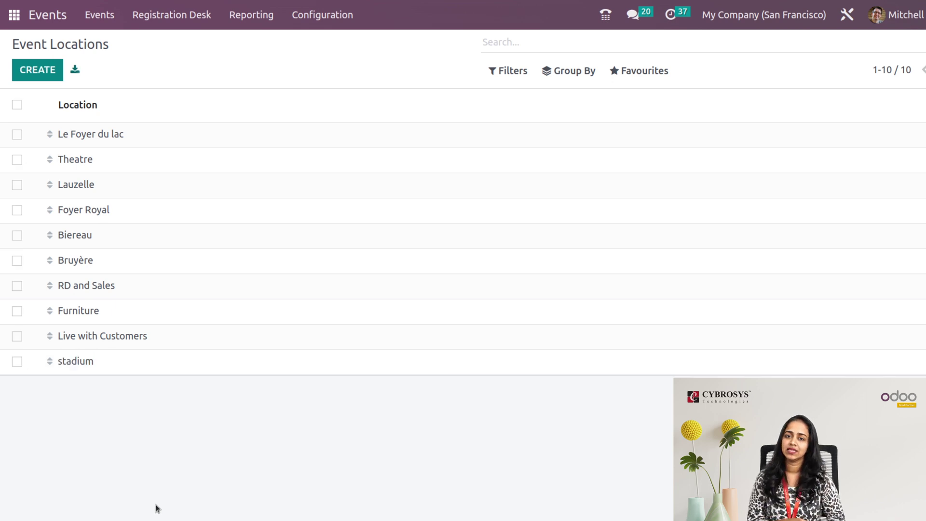
Review the Booth Categories list and the Event Tags Categories list
left_click(304, 25)
left_click(318, 140)
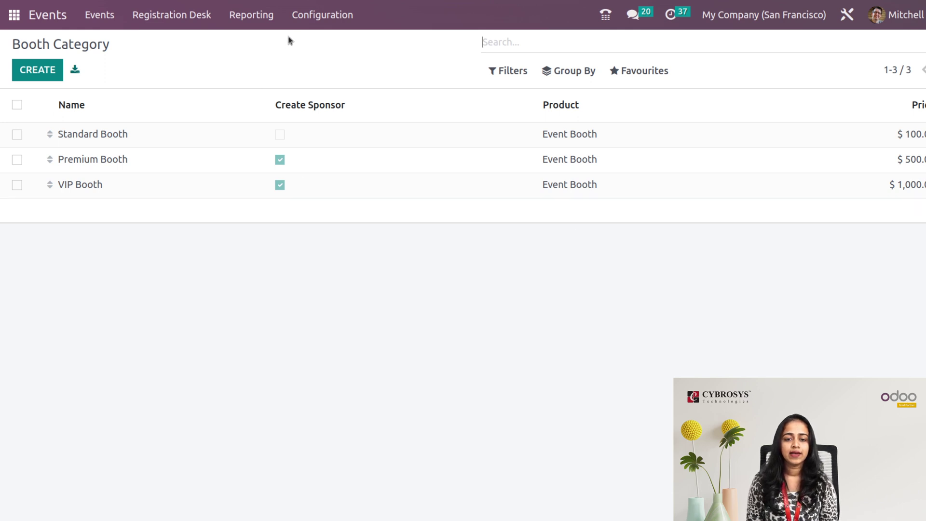
left_click(318, 19)
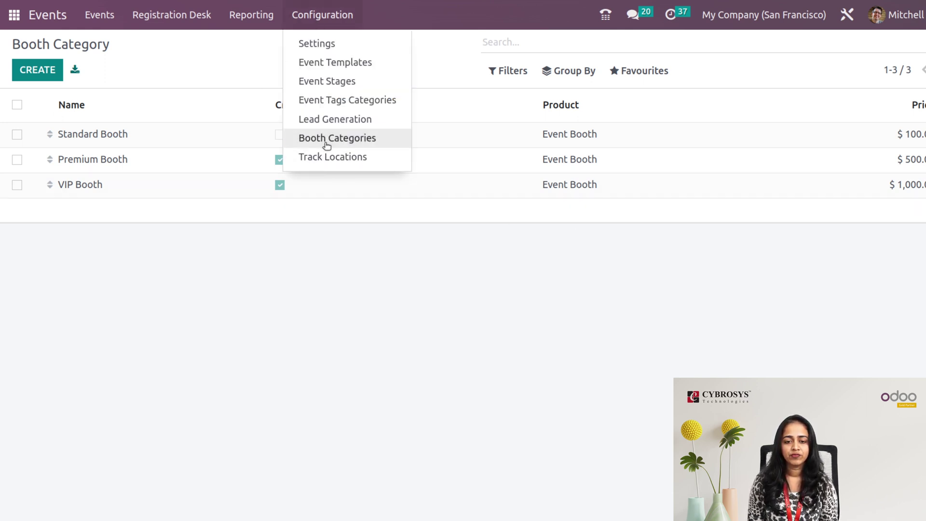
left_click(332, 102)
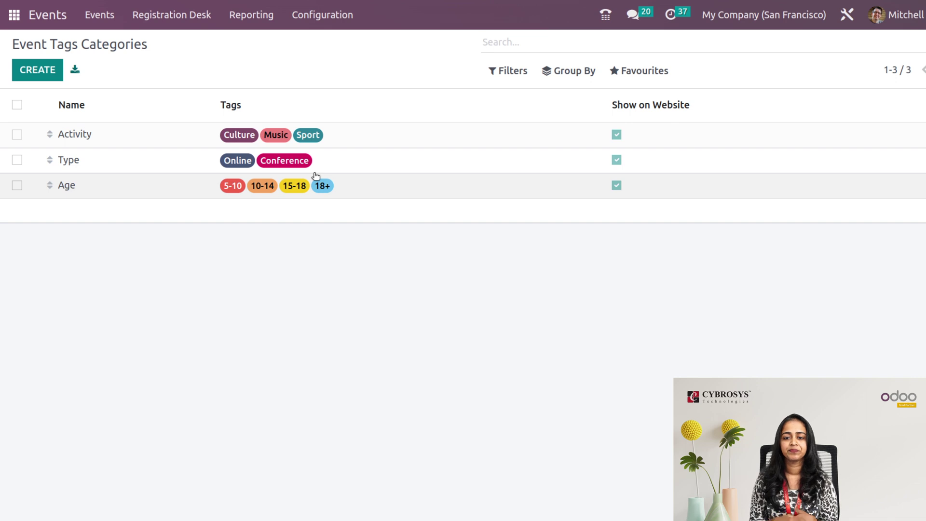
Open the Attendees report and view its graph as a pie chart and as a line chart
left_click(324, 16)
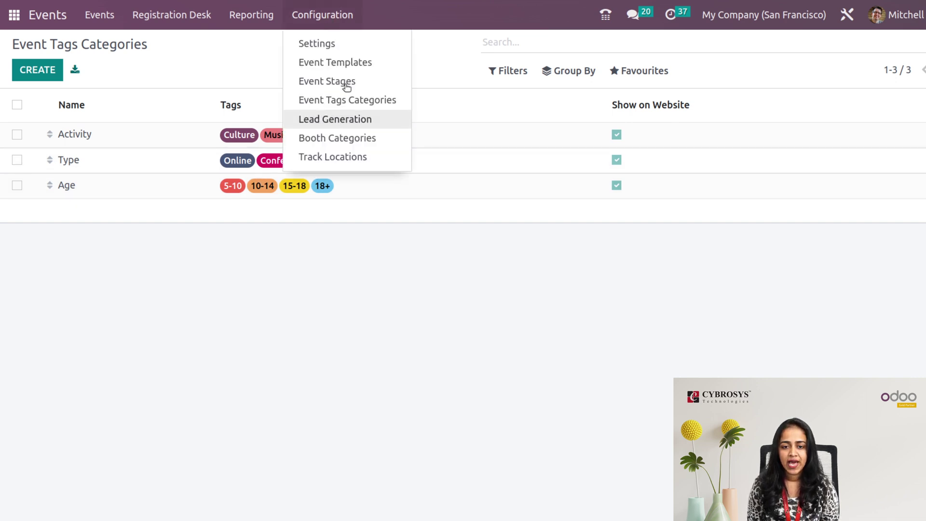
mouse_move(247, 15)
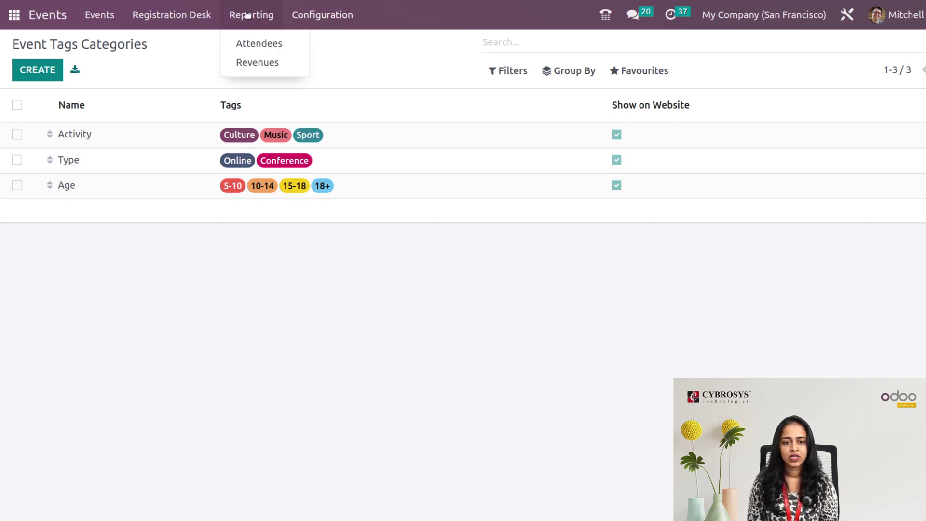
left_click(266, 44)
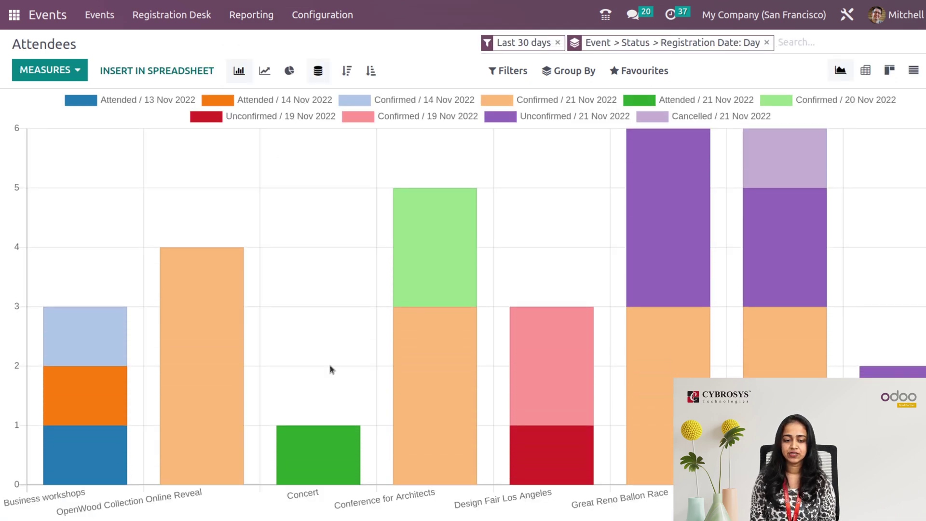
mouse_move(55, 479)
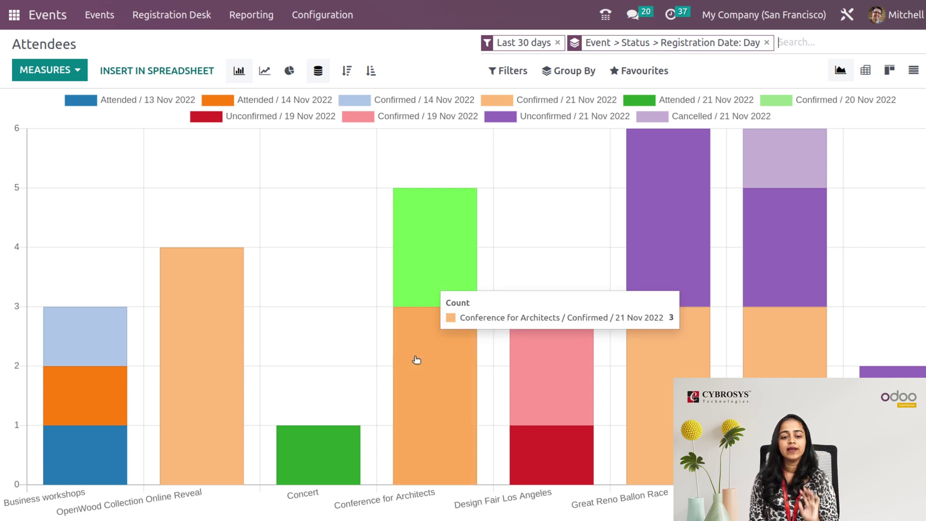
mouse_move(228, 273)
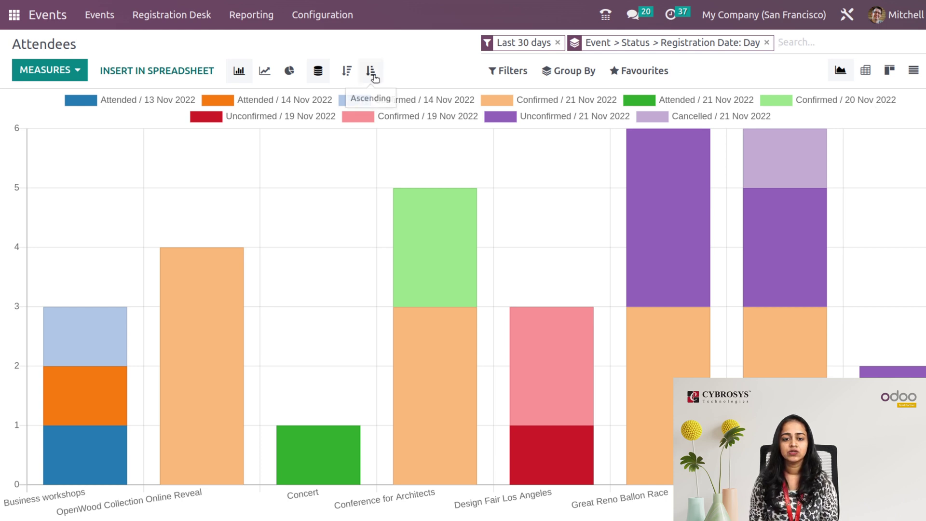
left_click(264, 72)
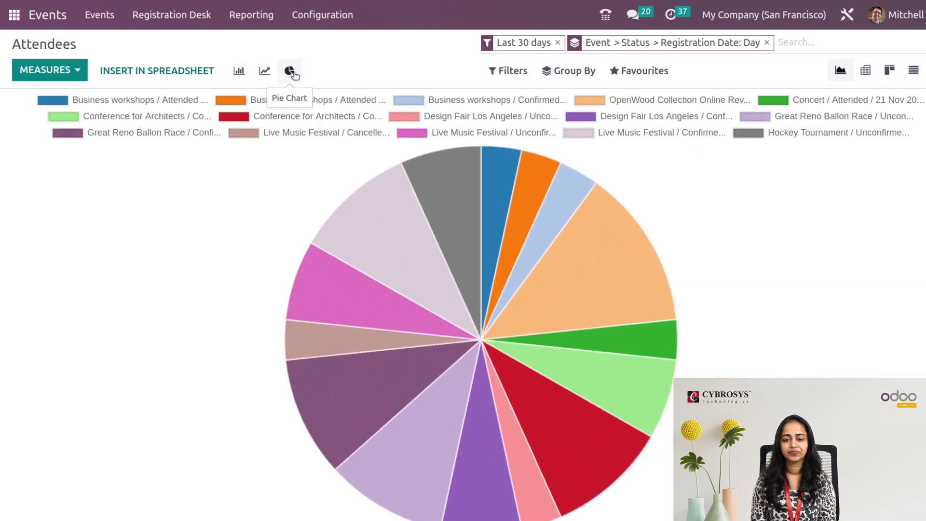
left_click(265, 72)
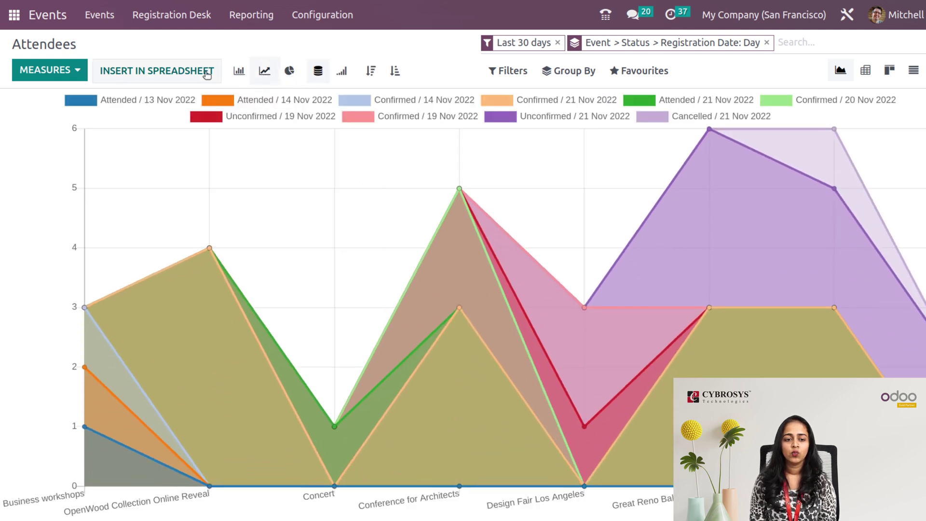
Look through the Attendees report's measures, filter, grouping and favourites options without changing any of them
left_click(60, 71)
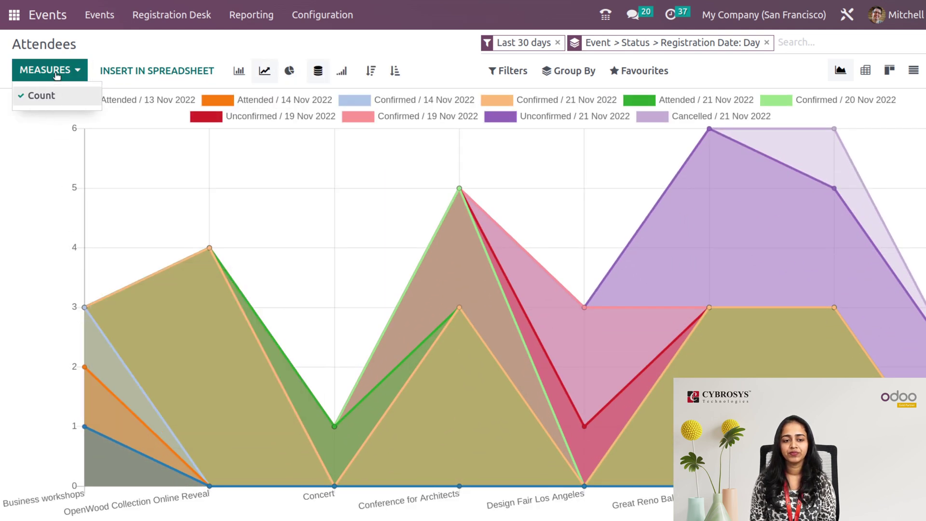
mouse_move(76, 186)
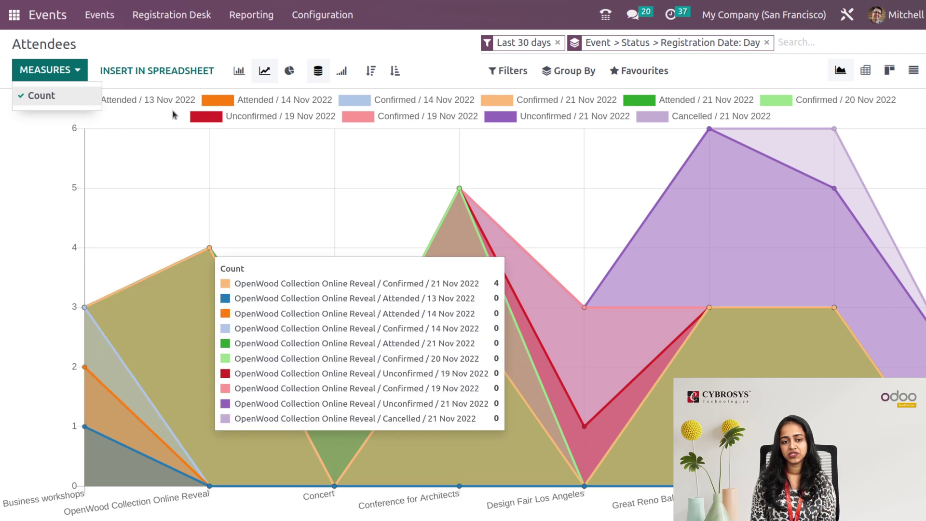
left_click(194, 59)
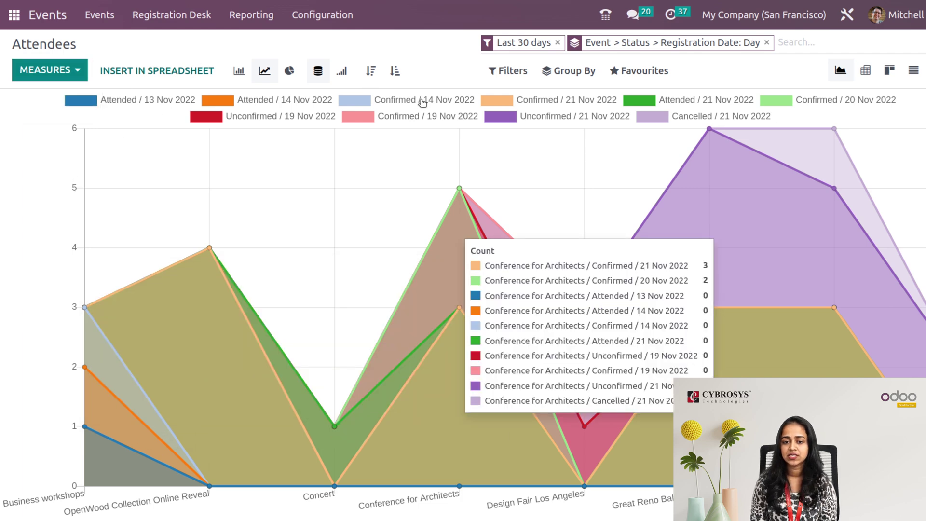
left_click(507, 73)
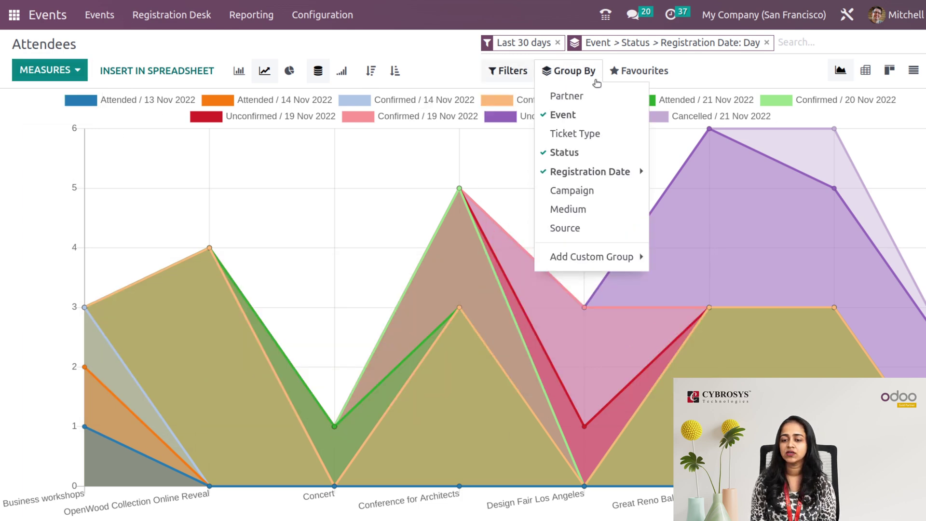
mouse_move(550, 68)
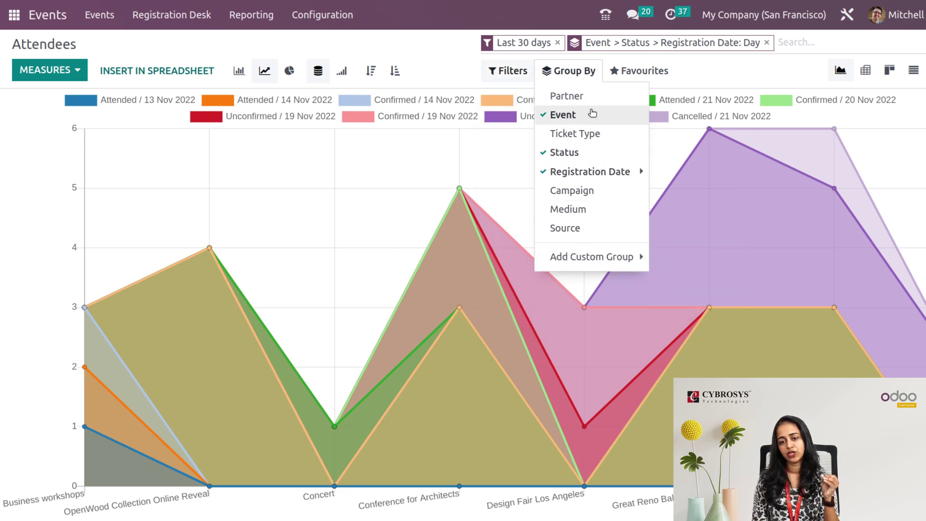
mouse_move(513, 71)
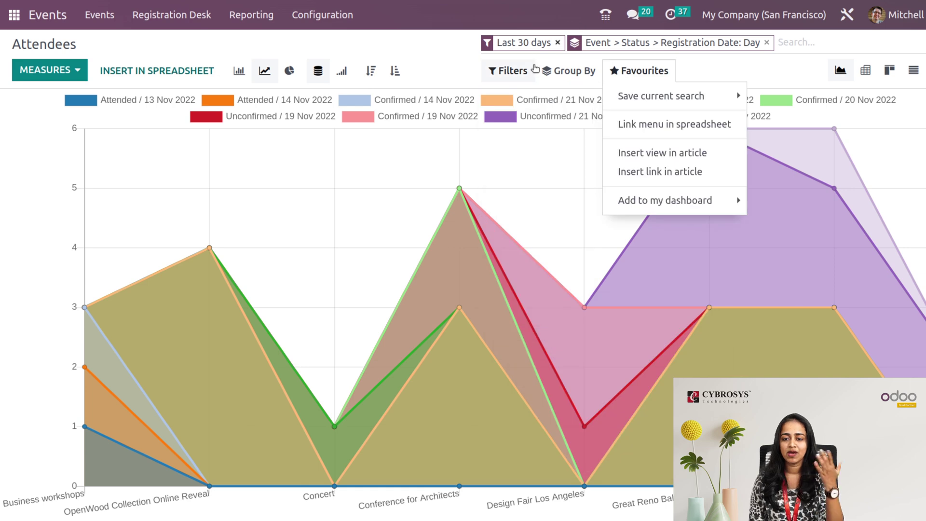
mouse_move(514, 398)
left_click(648, 70)
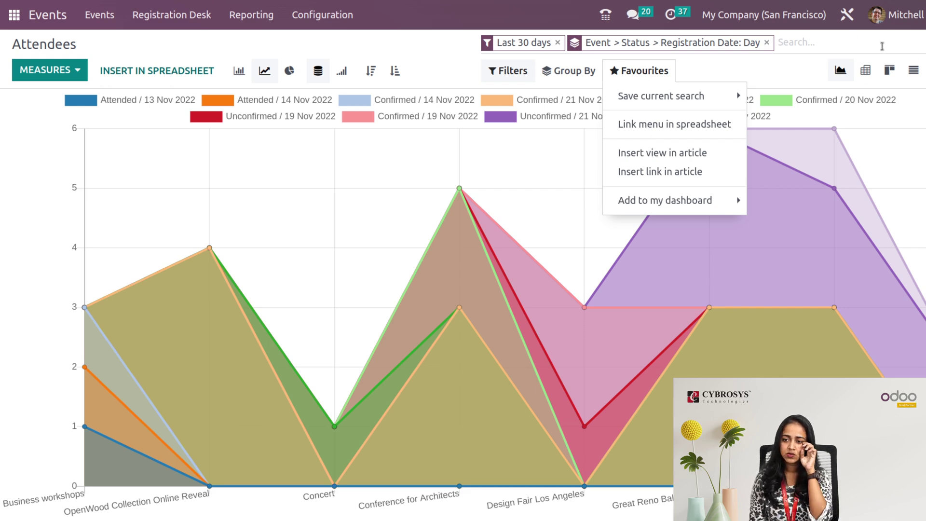
Show the Attendees report as a pivot table and flip its axis
left_click(872, 65)
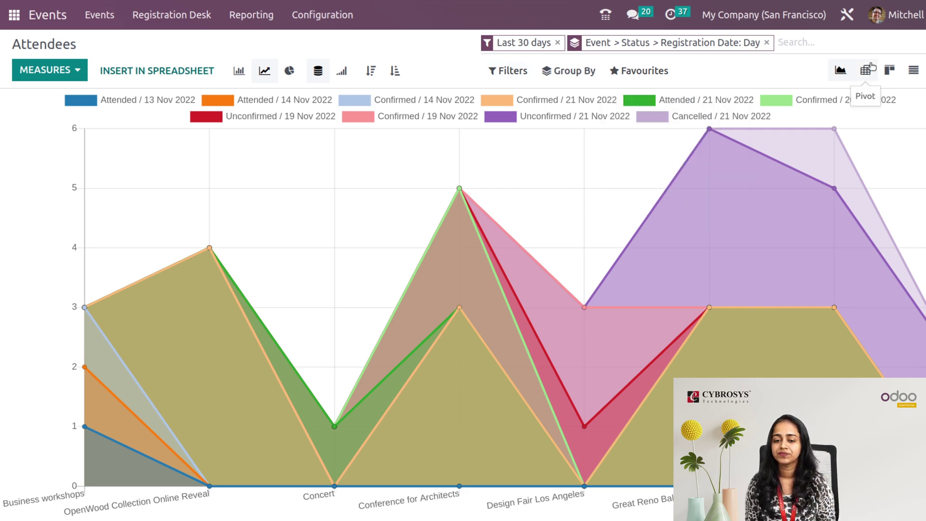
left_click(872, 66)
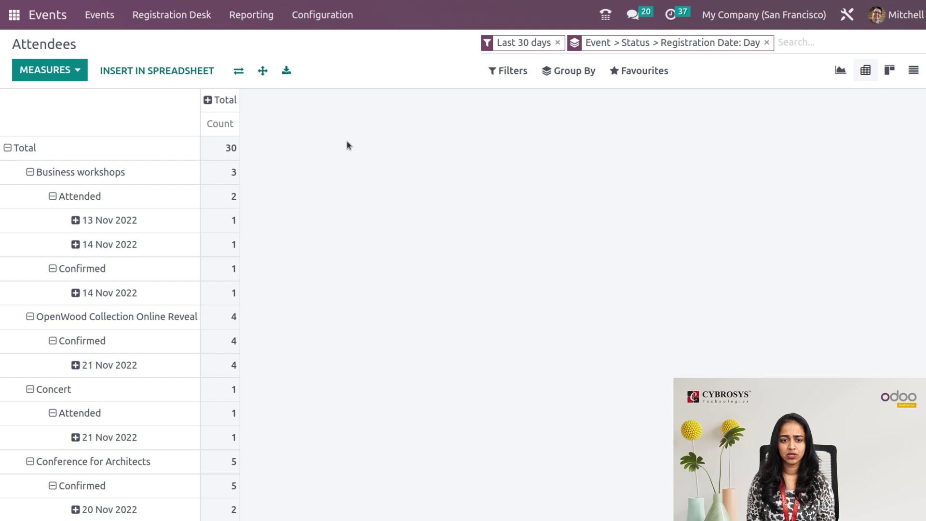
left_click(239, 70)
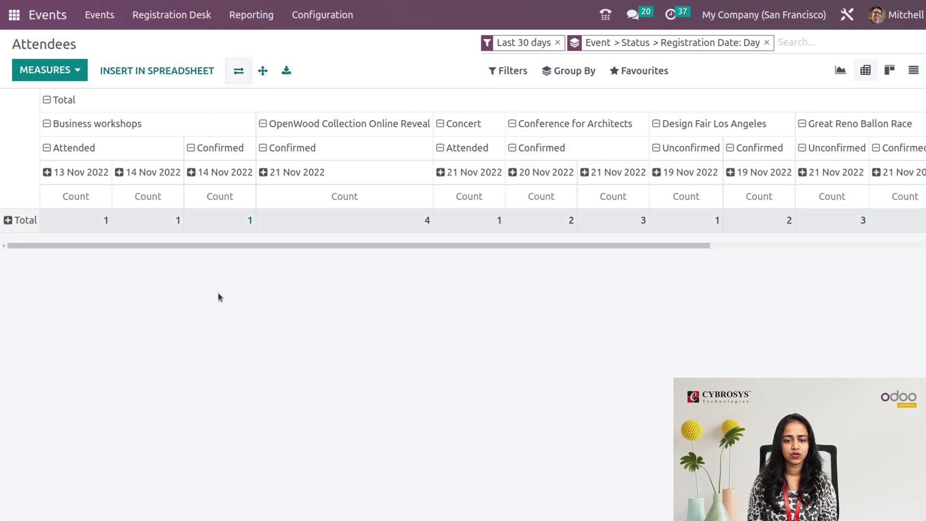
Browse the attendees grouped by event in the kanban view, and display them in the cohort view by day
left_click(889, 69)
scroll(603, 300, "right", 10)
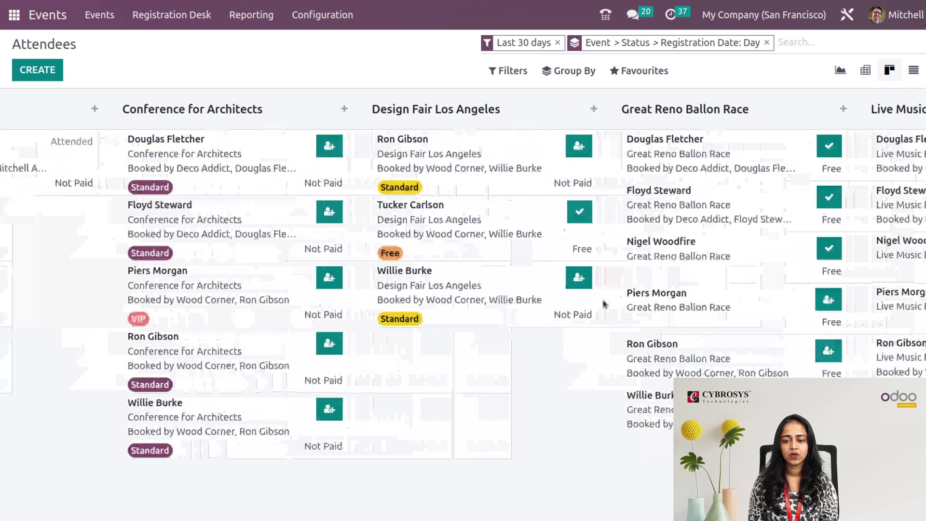
scroll(604, 303, "right", 5)
scroll(604, 303, "left", 12)
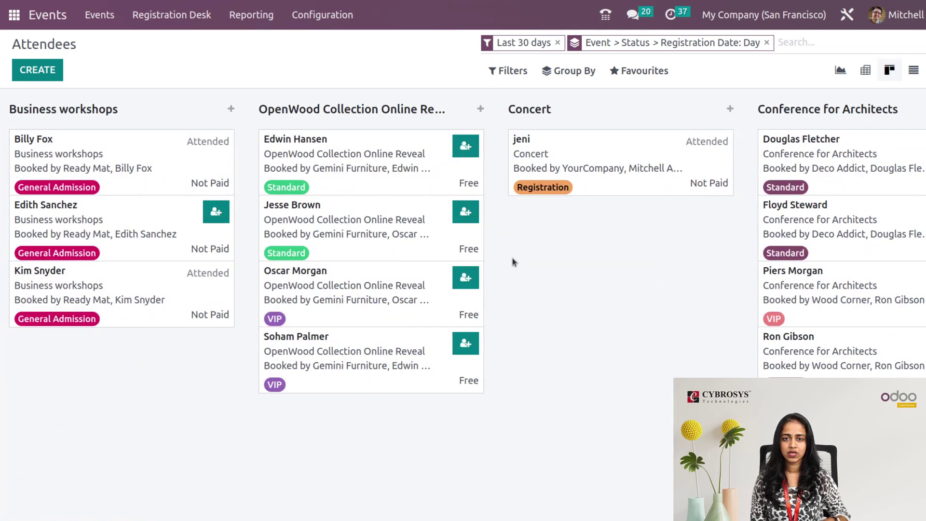
scroll(572, 293, "right", 5)
scroll(572, 293, "left", 4)
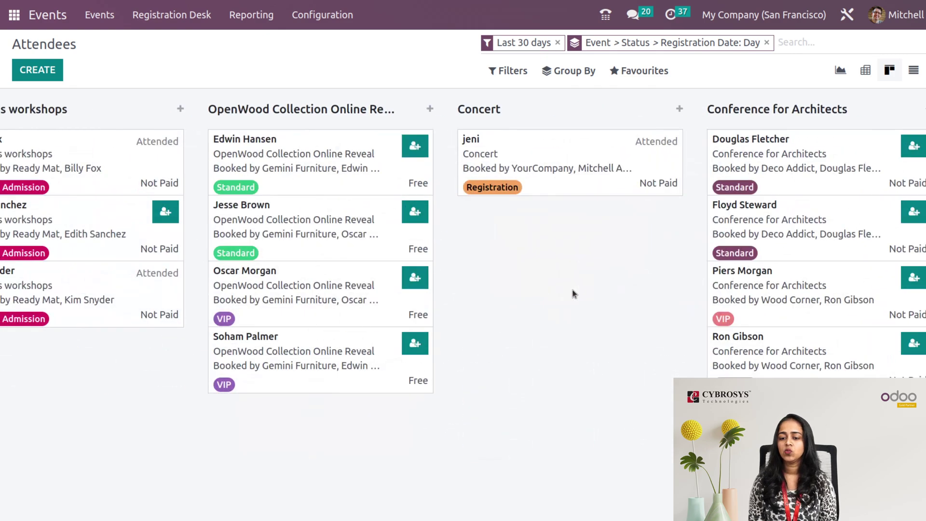
left_click(910, 71)
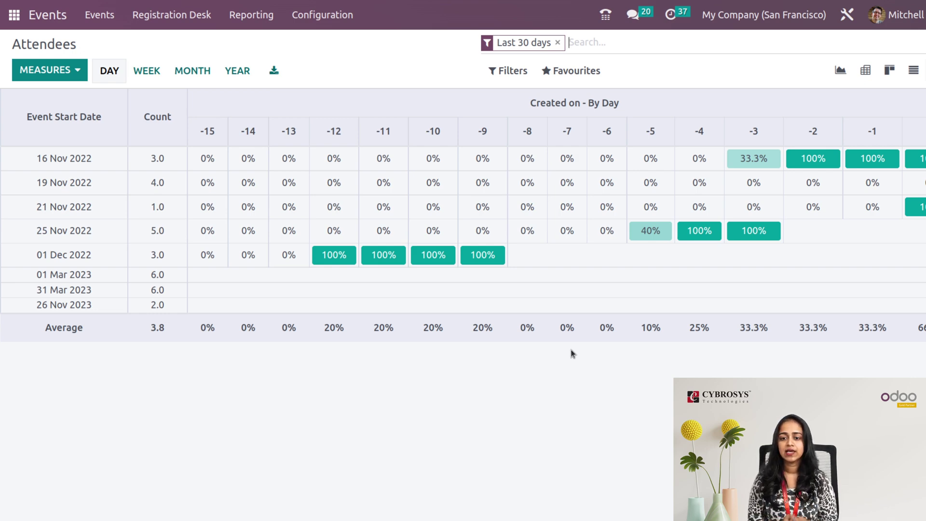
Open the Revenues report and view it as a pie chart, a bar chart and a pivot table
left_click(251, 20)
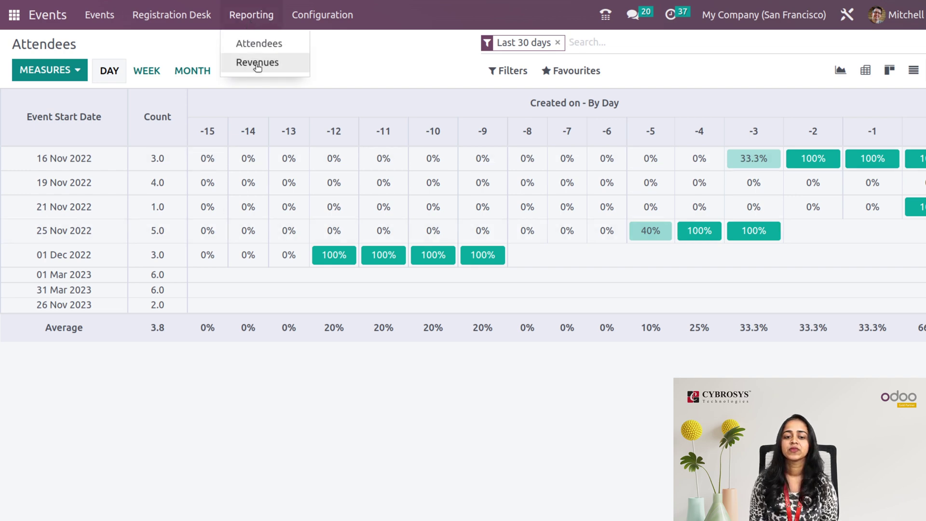
left_click(255, 67)
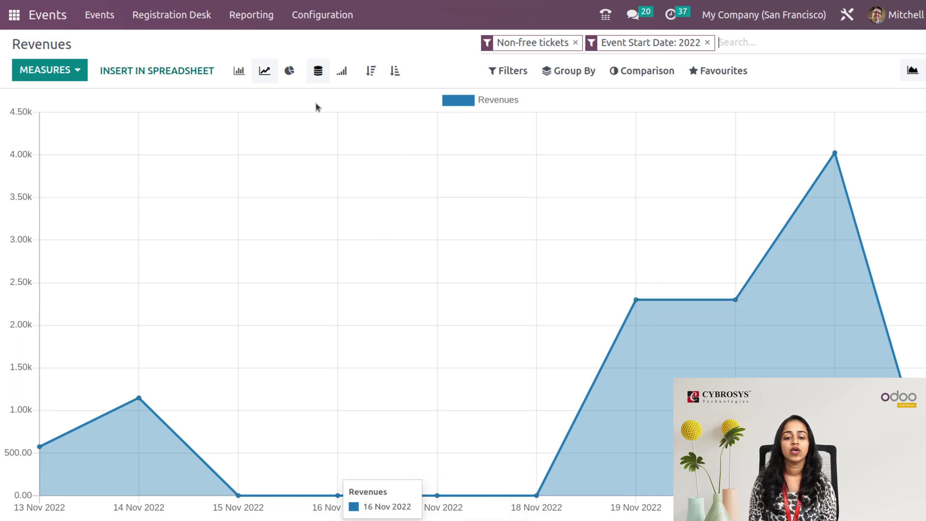
left_click(291, 72)
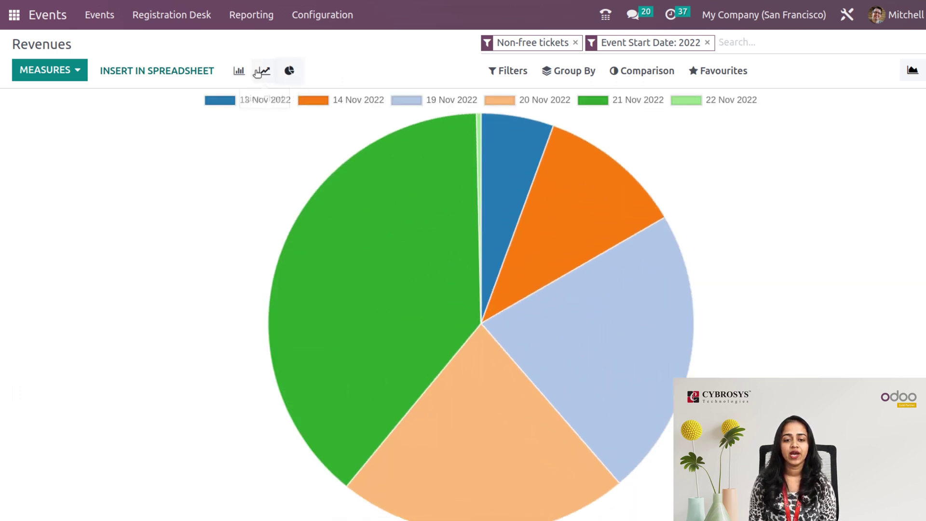
left_click(241, 71)
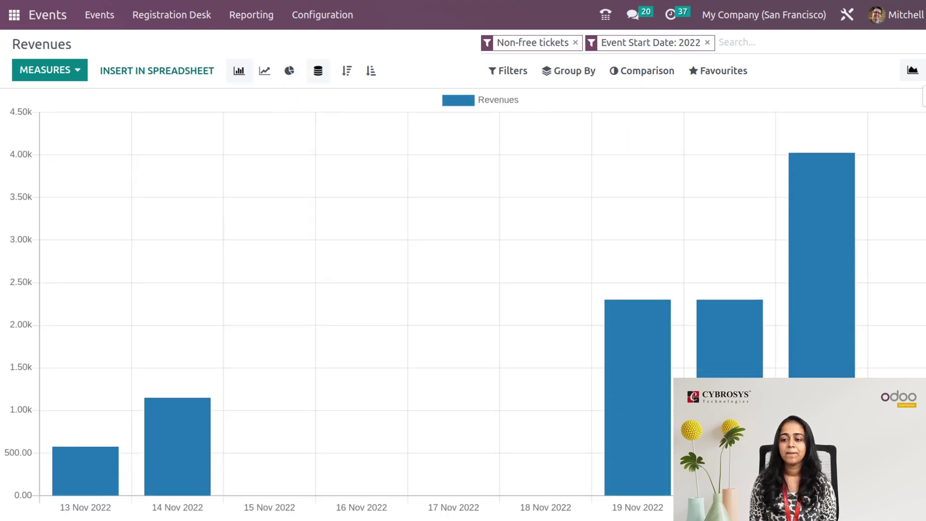
left_click(922, 71)
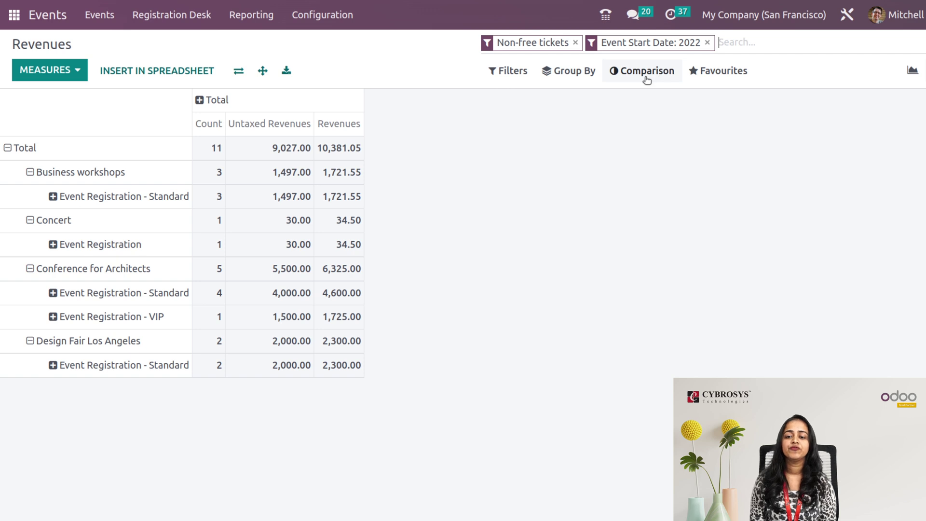
Check the Revenues report's comparison options without applying one, and open the Registration Desk
left_click(630, 74)
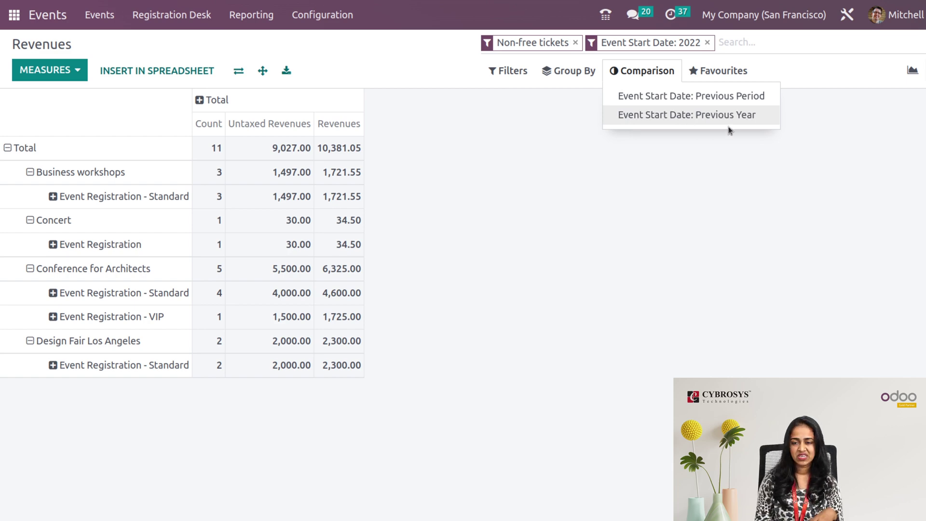
left_click(628, 248)
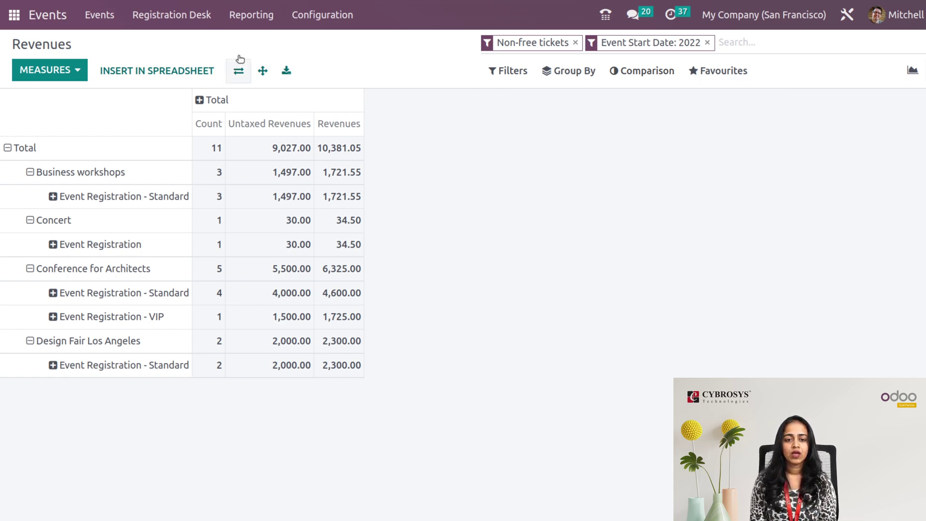
left_click(242, 16)
left_click(187, 16)
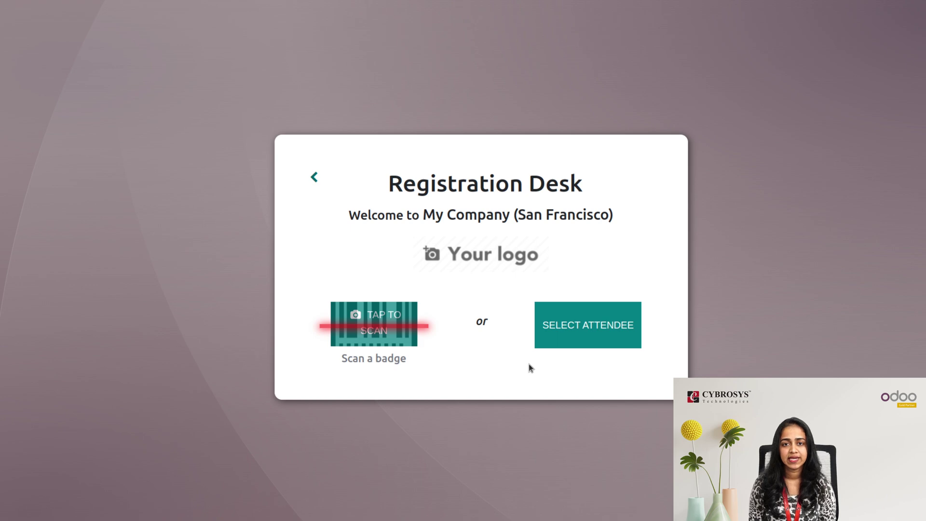
Select the Standard-ticket attendee of Conference for Architects at the Registration Desk, mark them as attended, and return to the Events overview
left_click(585, 326)
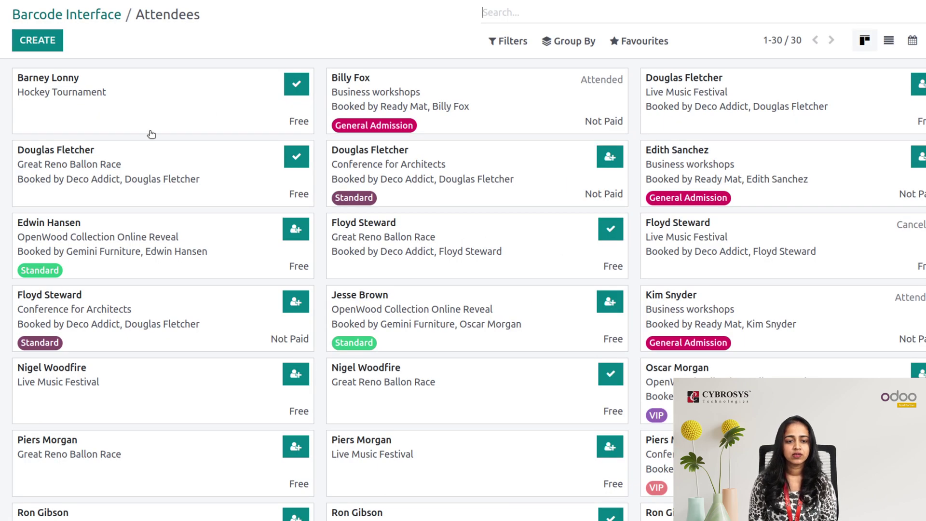
left_click(423, 180)
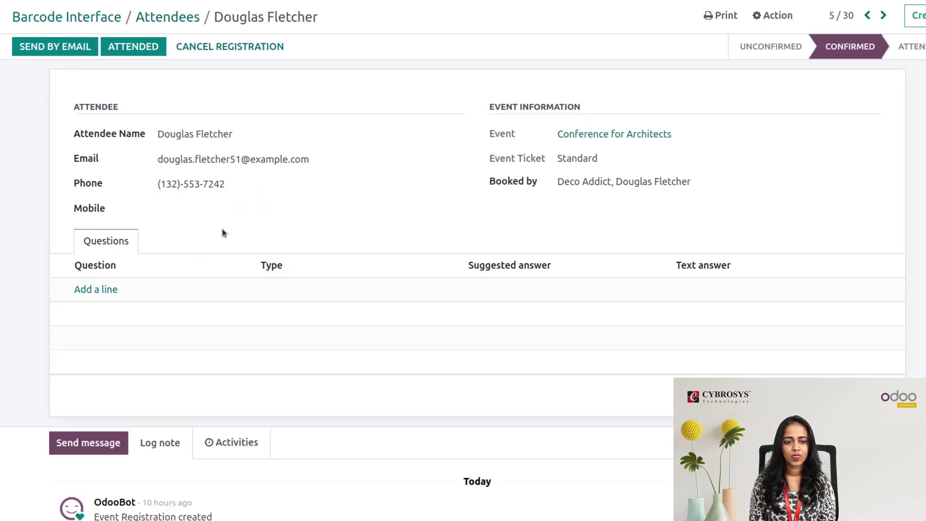
left_click(137, 46)
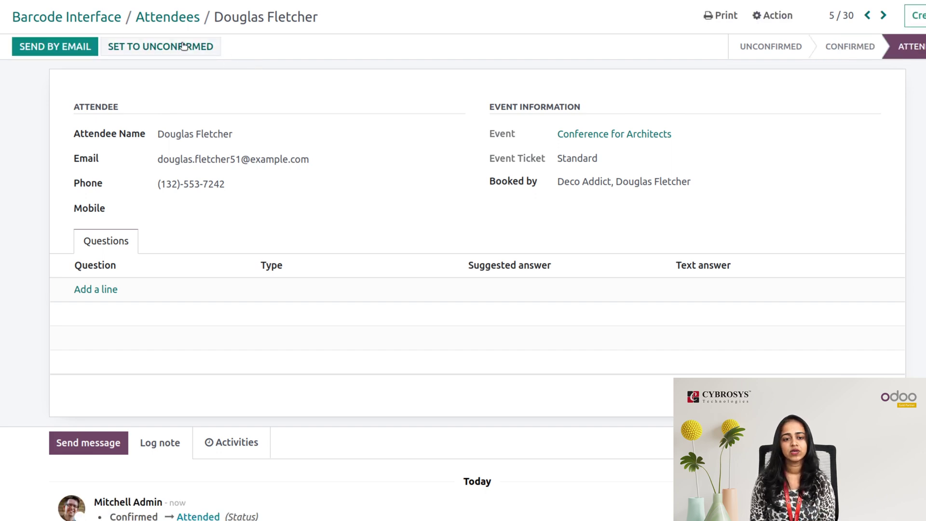
left_click(168, 19)
left_click(61, 21)
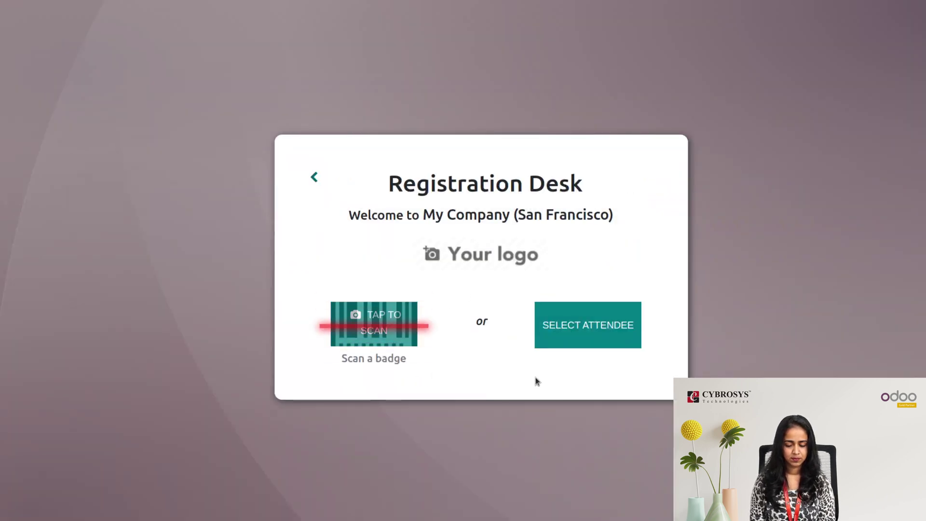
left_click(314, 178)
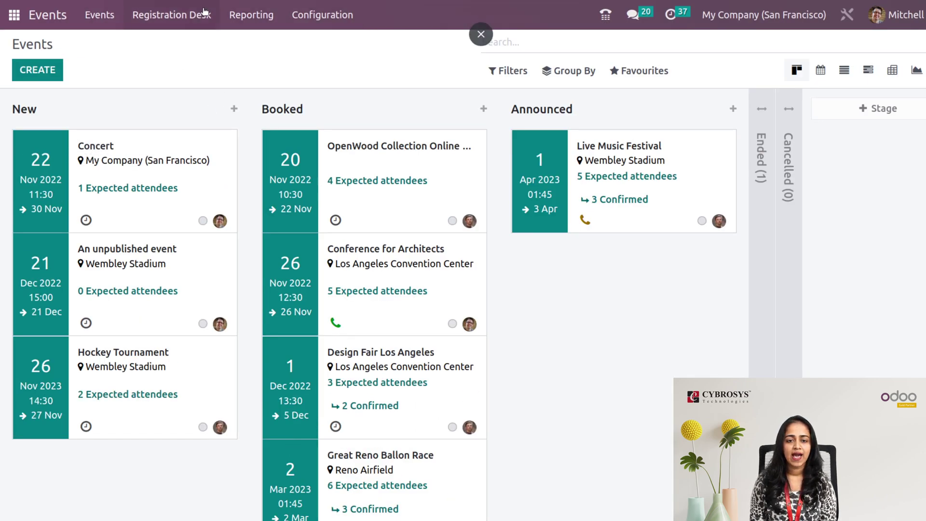
Open the Events settings and review the options for Events, Registration and Attendance
left_click(320, 22)
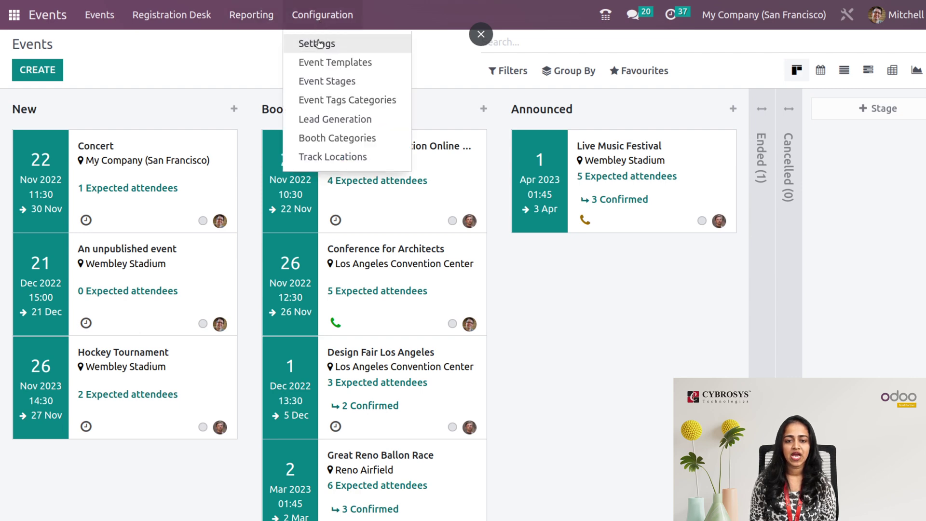
left_click(314, 43)
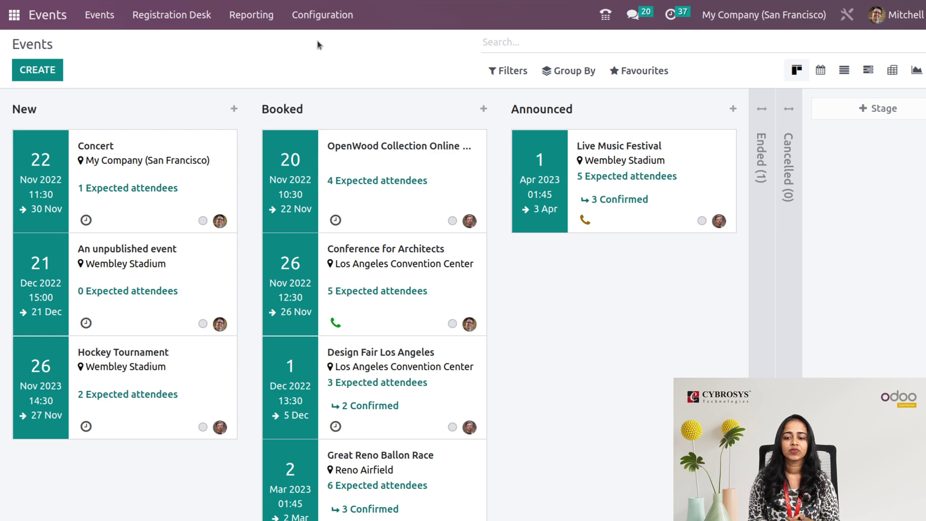
scroll(404, 436, "down", 1)
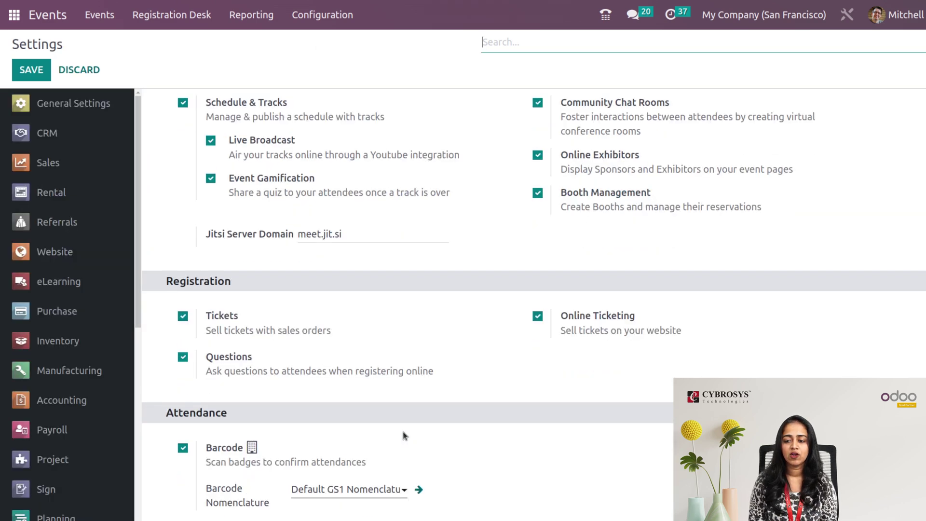
scroll(405, 435, "up", 1)
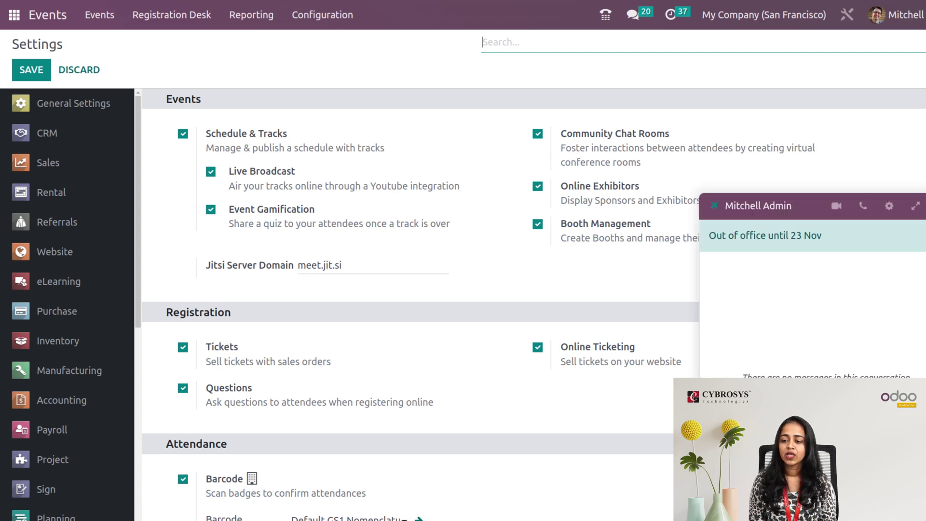
left_click(924, 205)
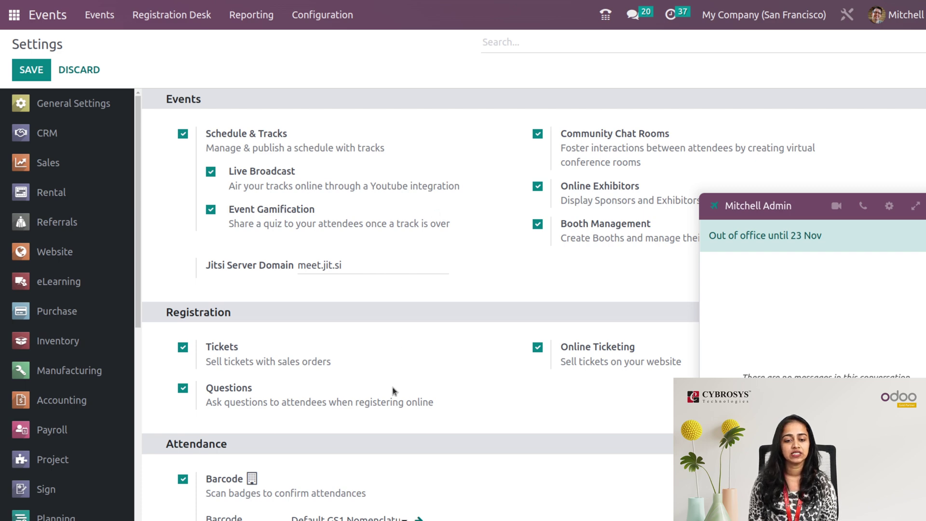
scroll(395, 389, "down", 1)
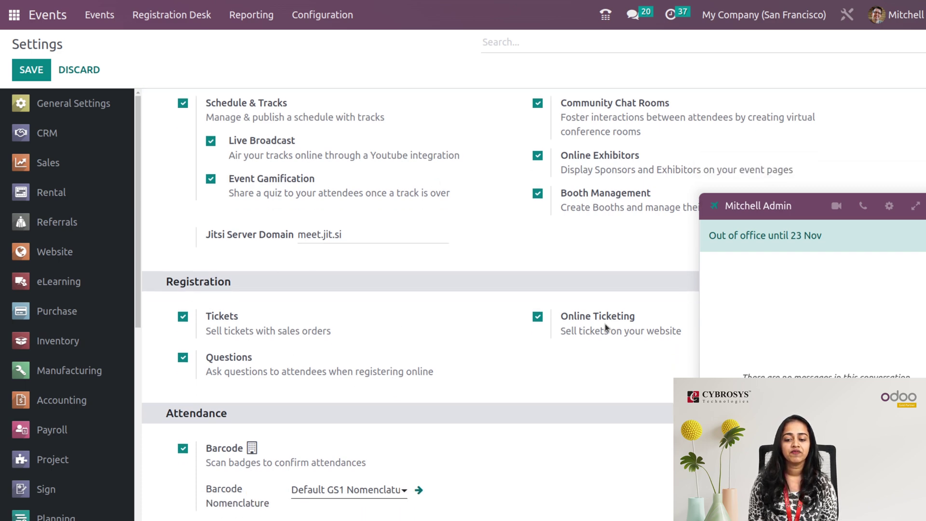